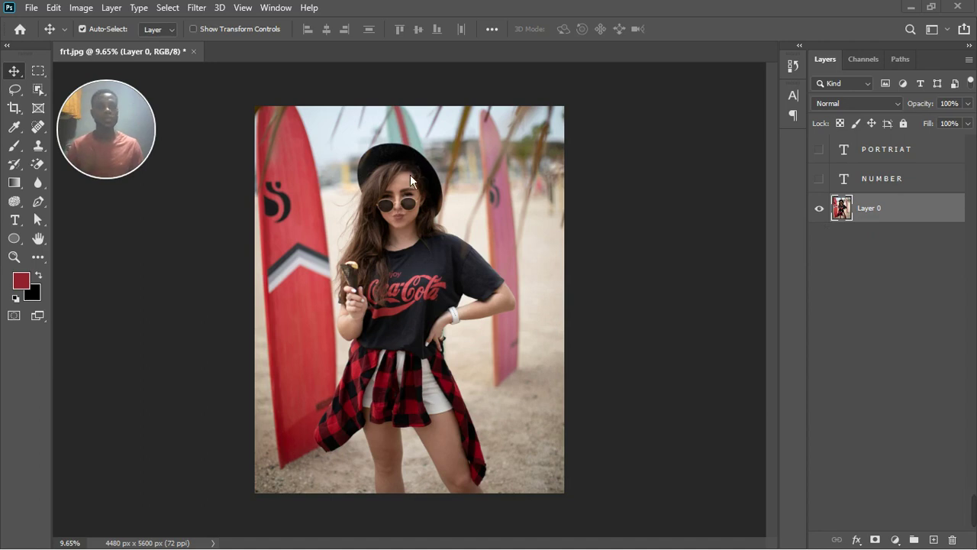
- Auto-select the woman in frt.jpg with Select > Subject
{"action": "left_click", "coordinate": [168, 9]}
{"action": "left_click", "coordinate": [208, 175]}
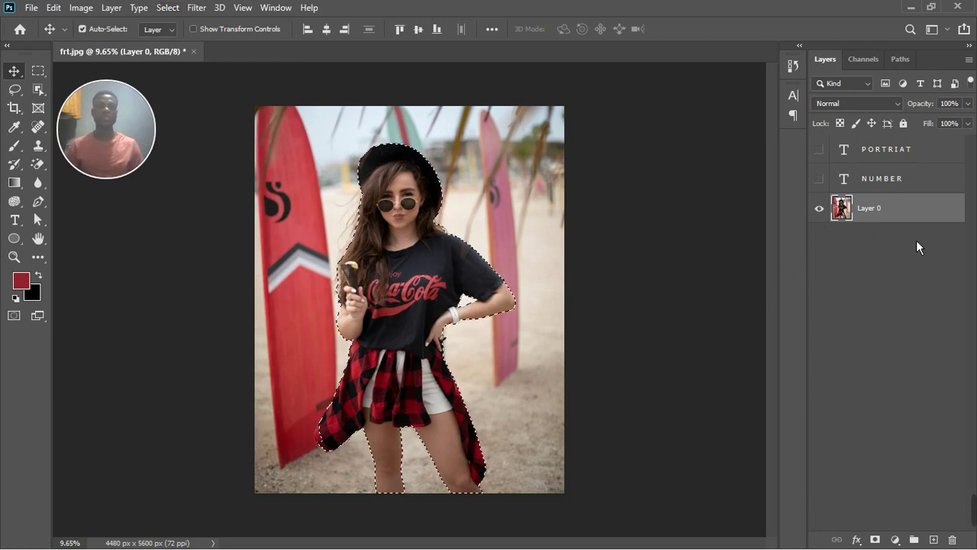
- Copy the selected woman to Layer 1, hide Layer 0, and select Layer 1
{"action": "key", "text": "ctrl"}
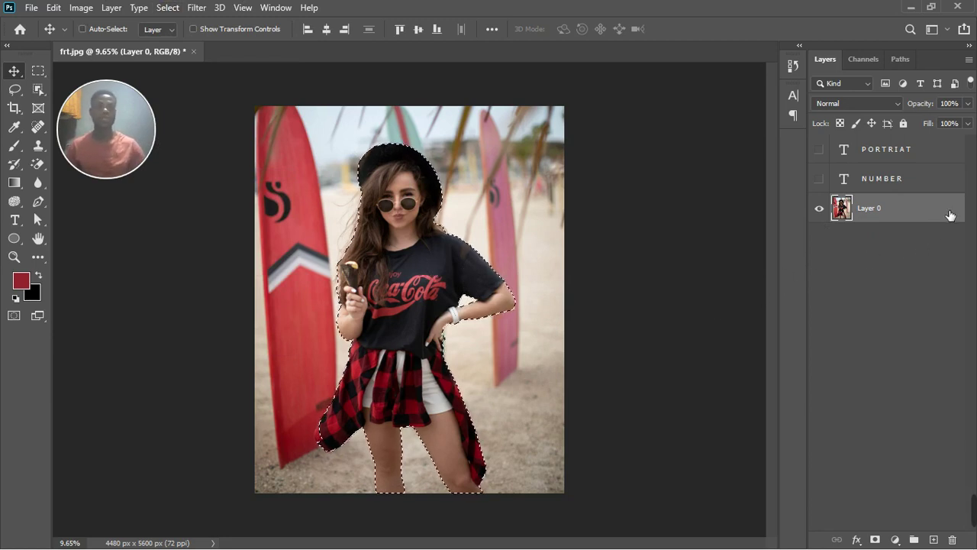
{"action": "key", "text": "ctrl+j"}
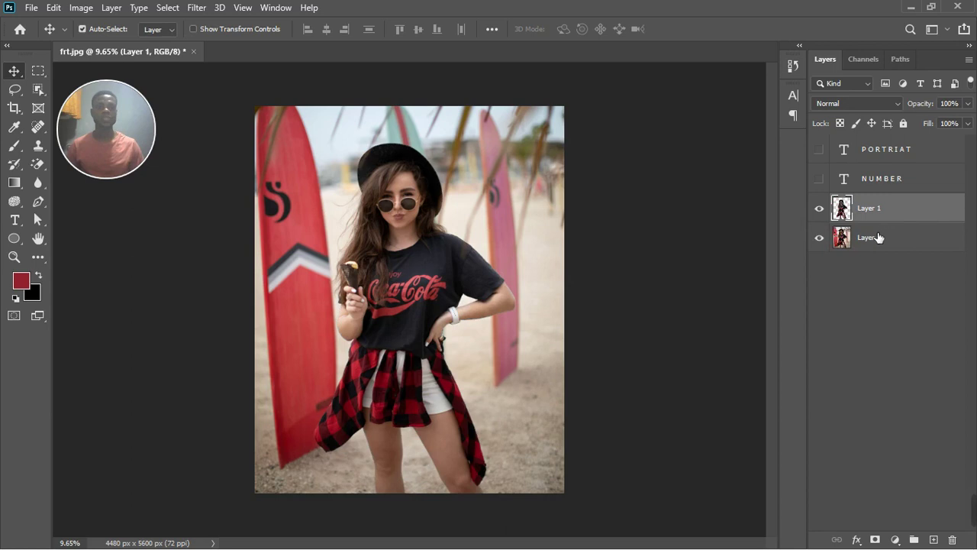
{"action": "left_click", "coordinate": [906, 242]}
{"action": "left_click", "coordinate": [820, 238]}
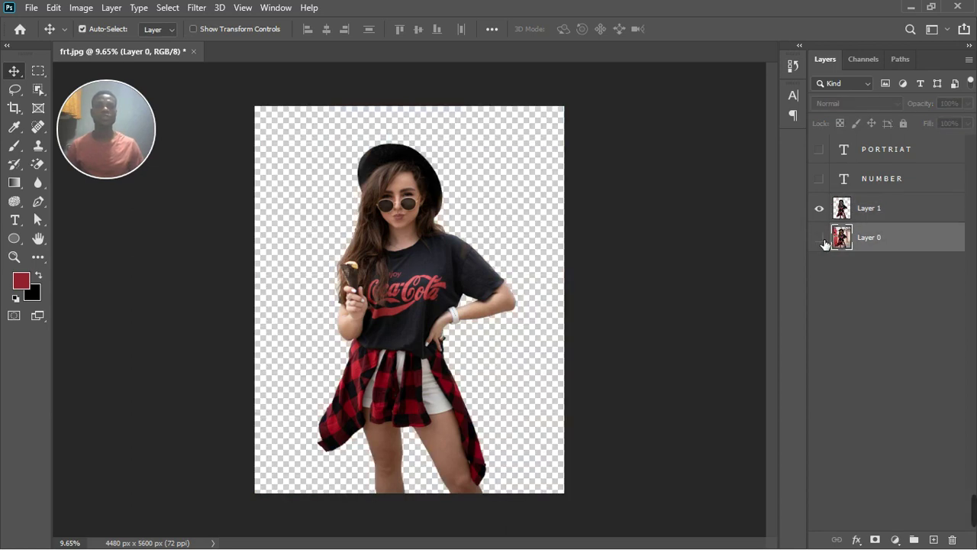
{"action": "left_click", "coordinate": [919, 216]}
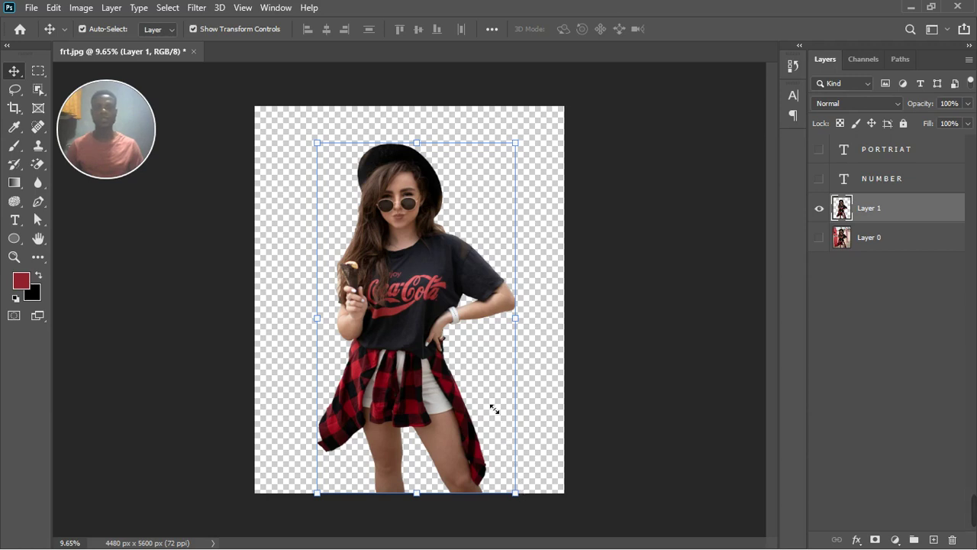
- Scale the cut-out woman to about 71% and position her near the canvas centre
{"action": "left_click_drag", "start_coordinate": [489, 395], "coordinate": [522, 439]}
{"action": "left_click_drag", "start_coordinate": [417, 352], "coordinate": [409, 323]}
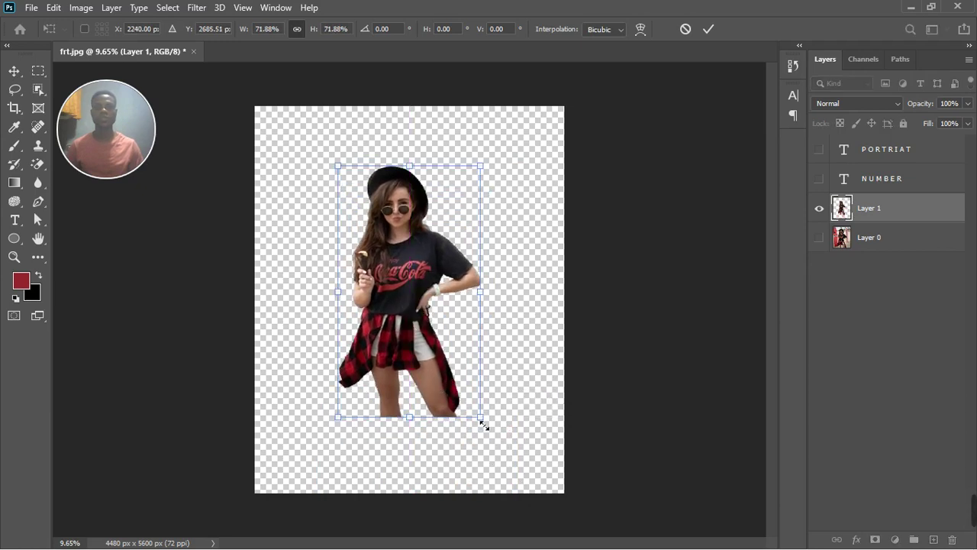
{"action": "mouse_move", "coordinate": [483, 423]}
{"action": "left_mouse_down"}
{"action": "mouse_move", "coordinate": [501, 432]}
{"action": "mouse_move", "coordinate": [493, 429]}
{"action": "left_mouse_up"}
{"action": "left_click_drag", "start_coordinate": [410, 317], "coordinate": [417, 321]}
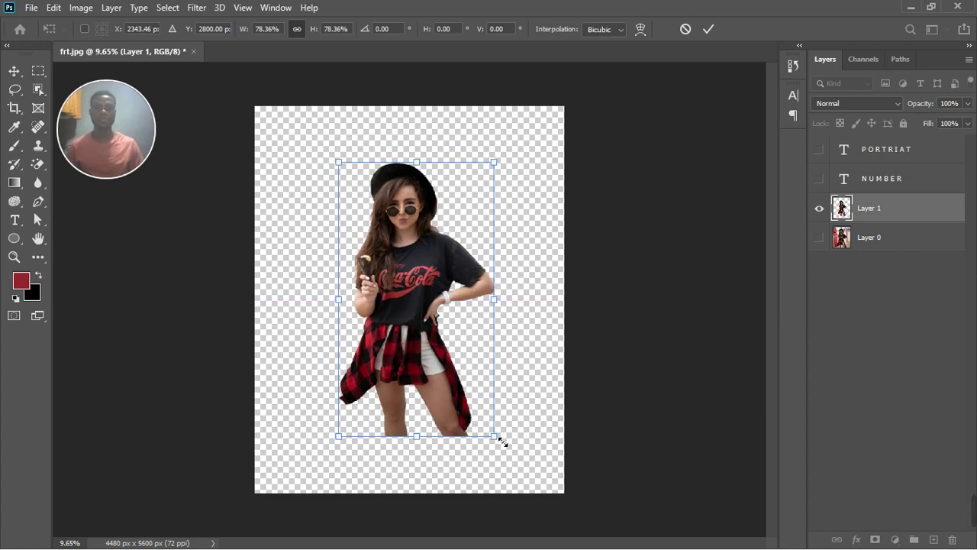
{"action": "left_click_drag", "start_coordinate": [500, 437], "coordinate": [504, 409]}
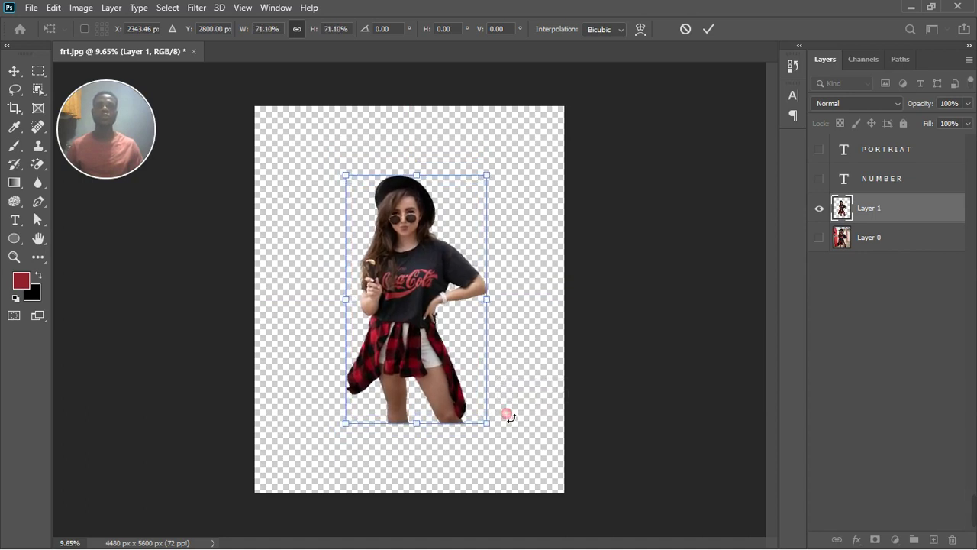
{"action": "left_click", "coordinate": [14, 71]}
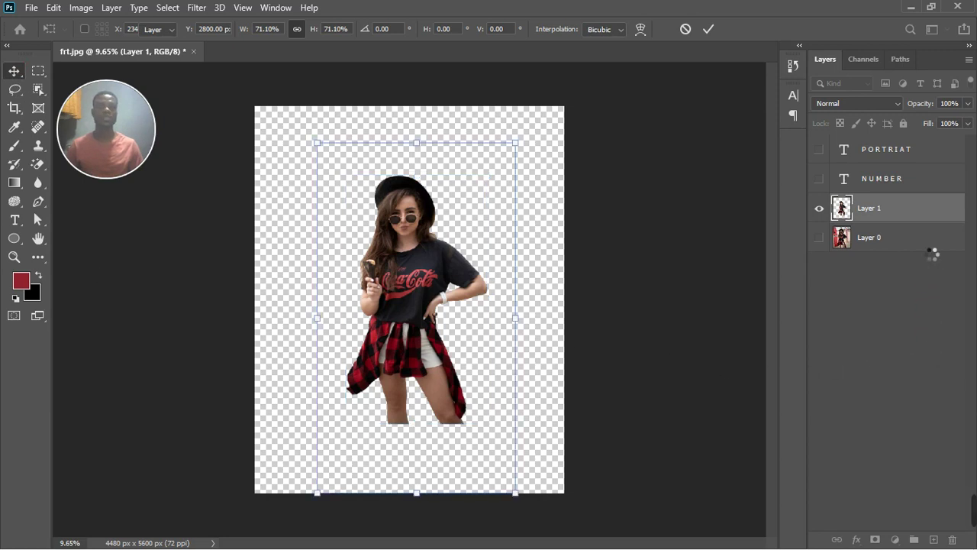
{"action": "left_click", "coordinate": [915, 219]}
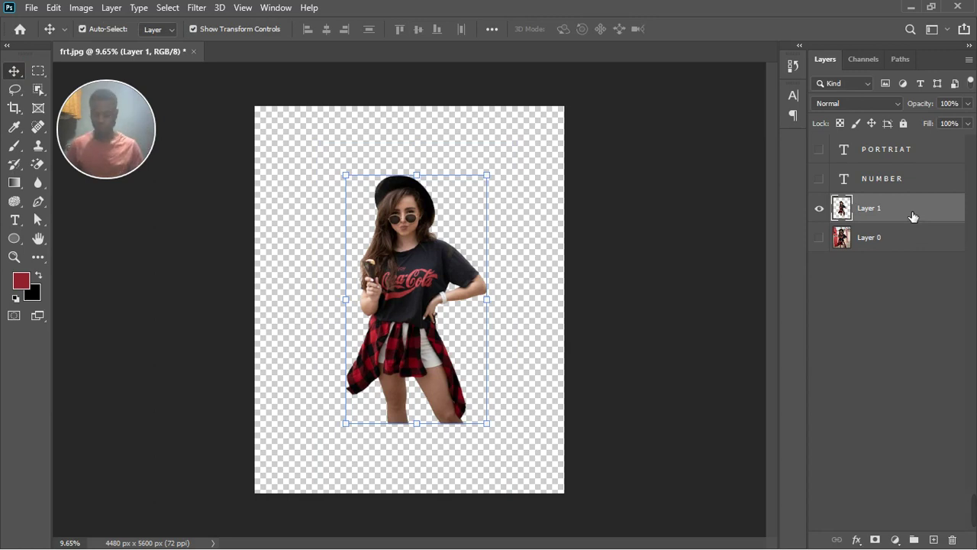
- Duplicate the woman's layer as Layer 1 copy
{"action": "key", "text": "ctrl+j"}
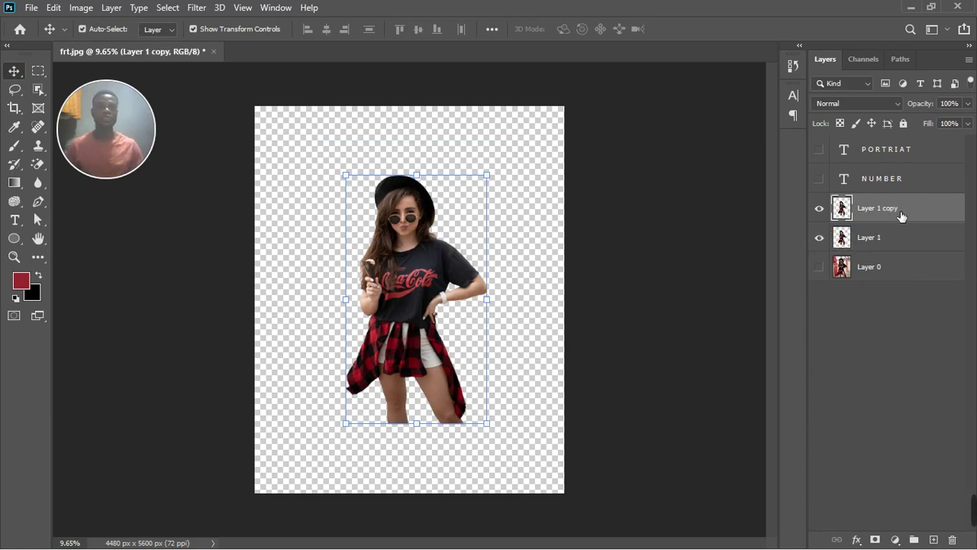
{"action": "left_click", "coordinate": [885, 238]}
{"action": "left_click", "coordinate": [903, 211]}
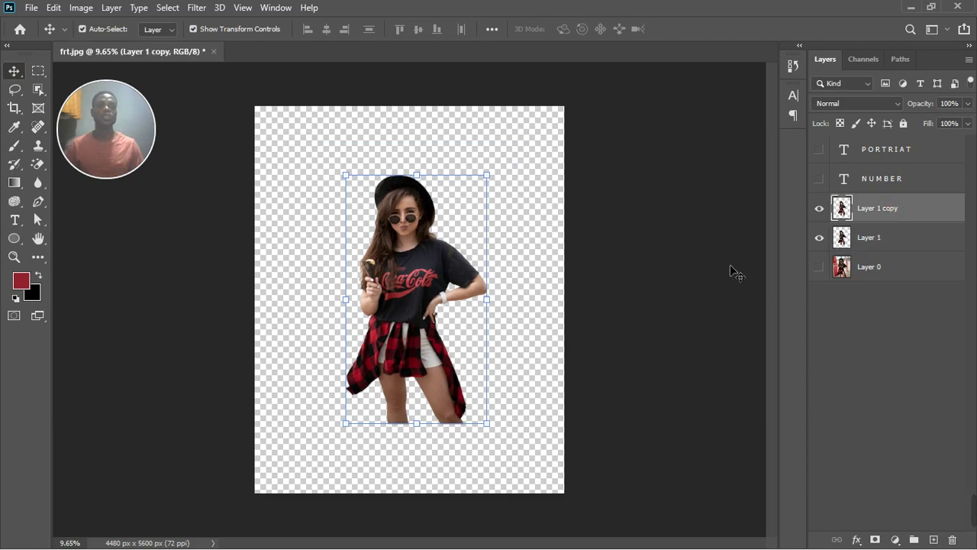
{"action": "scroll", "coordinate": [424, 298], "scroll_direction": "up", "scroll_amount": 3}
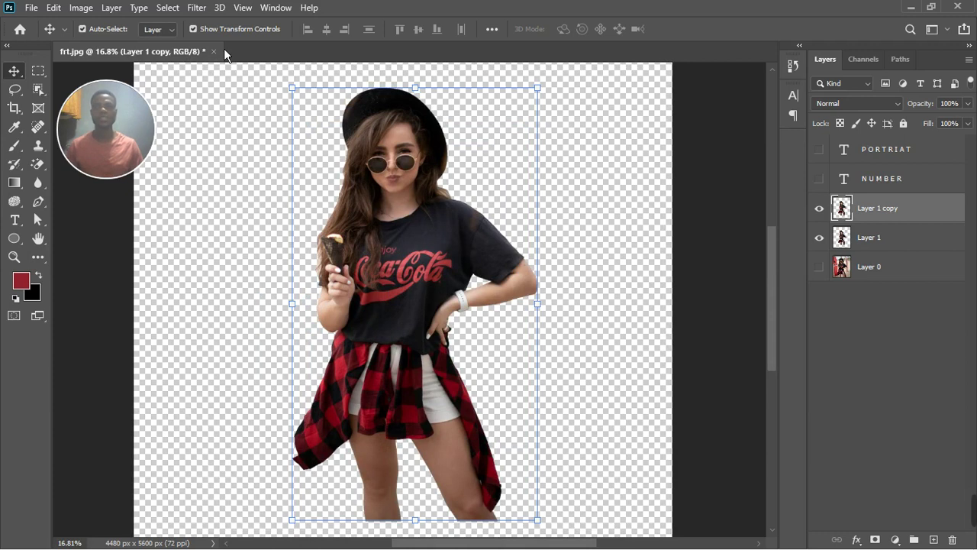
- Select the shirt's reds with Color Range, adding samples and raising Fuzziness
{"action": "left_click", "coordinate": [197, 8]}
{"action": "mouse_move", "coordinate": [183, 17]}
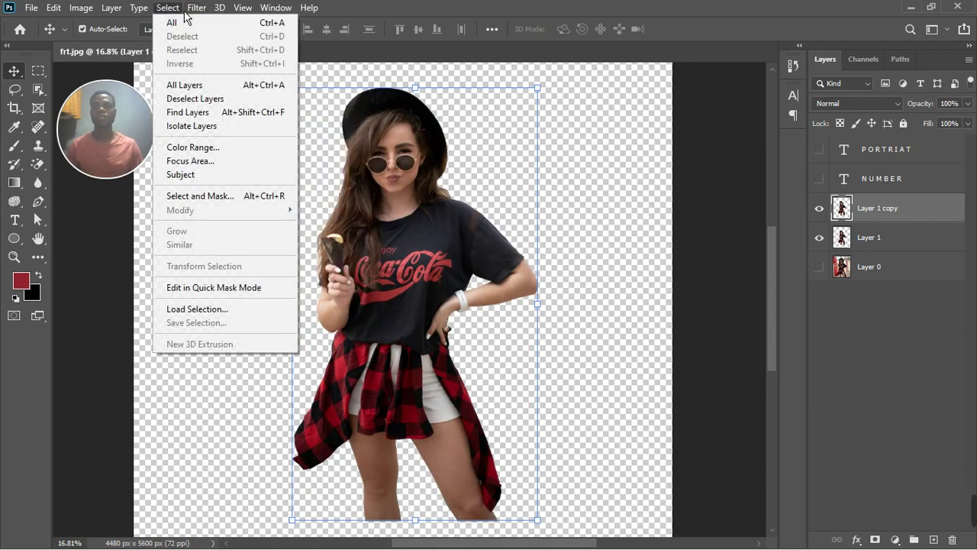
{"action": "left_click", "coordinate": [207, 148]}
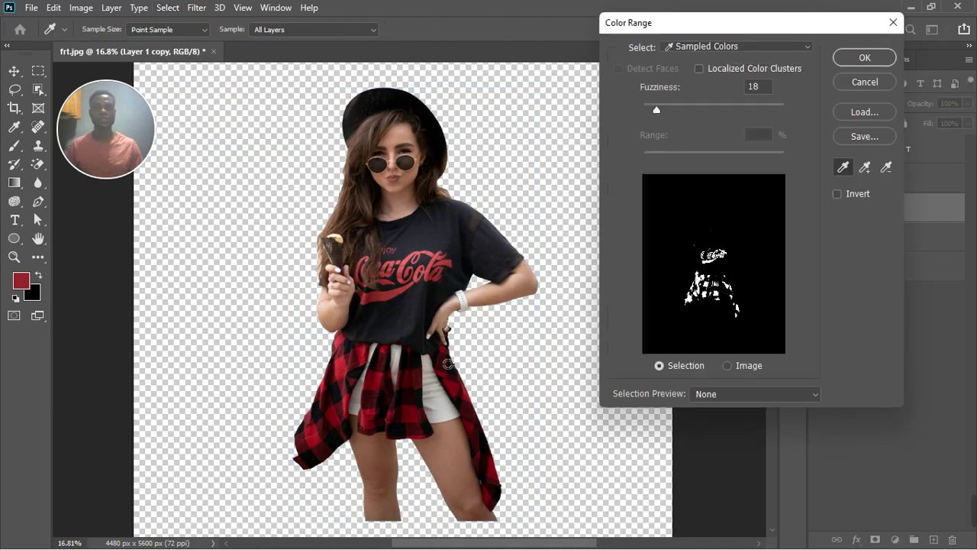
{"action": "left_click", "coordinate": [873, 172]}
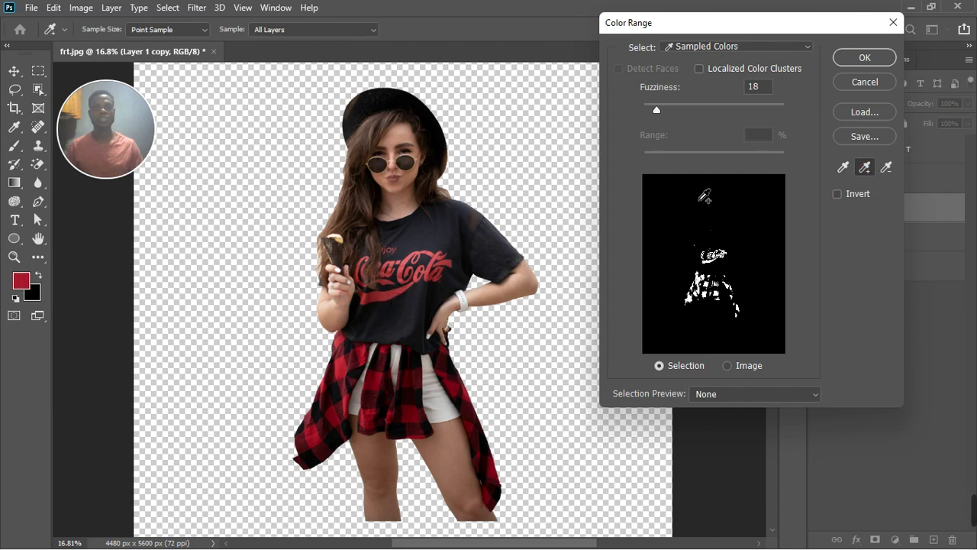
{"action": "left_click_drag", "start_coordinate": [664, 117], "coordinate": [673, 118]}
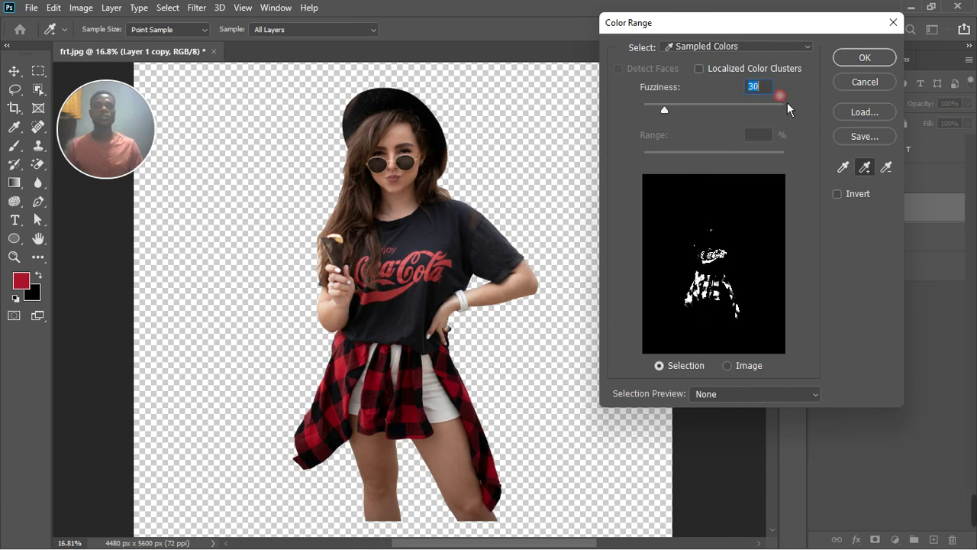
{"action": "left_click", "coordinate": [864, 58]}
{"action": "key", "text": "v"}
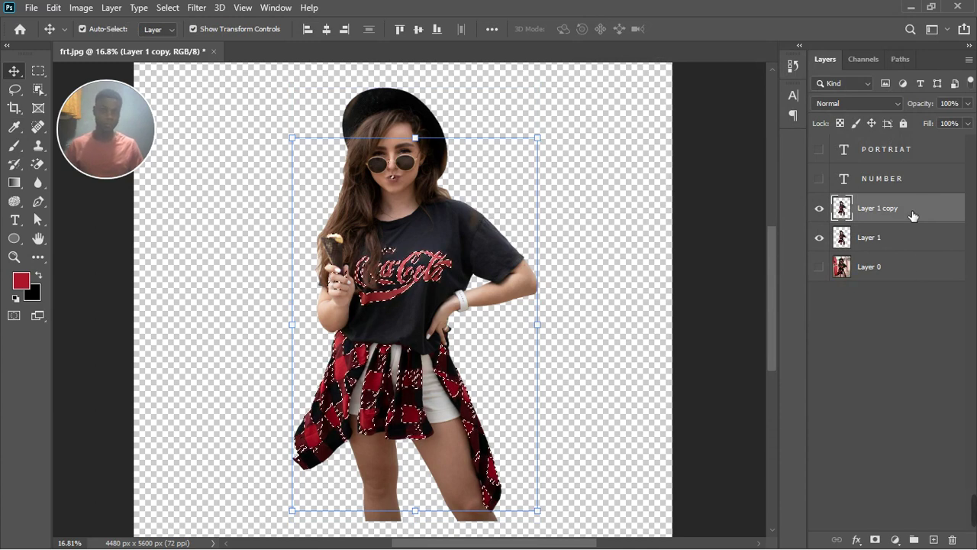
- Copy the red areas onto new Layer 2, checking them with the woman layers hidden
{"action": "key", "text": "ctrl"}
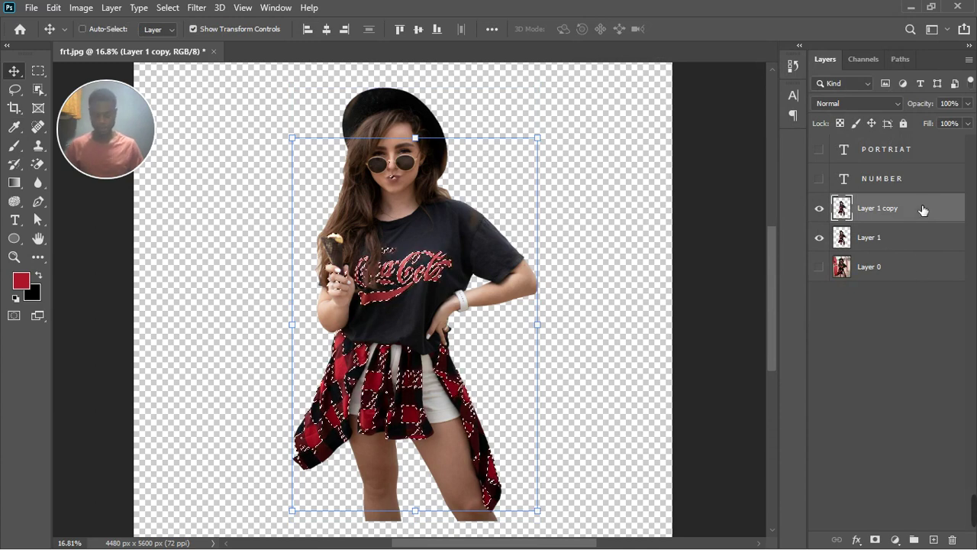
{"action": "key", "text": "ctrl+j"}
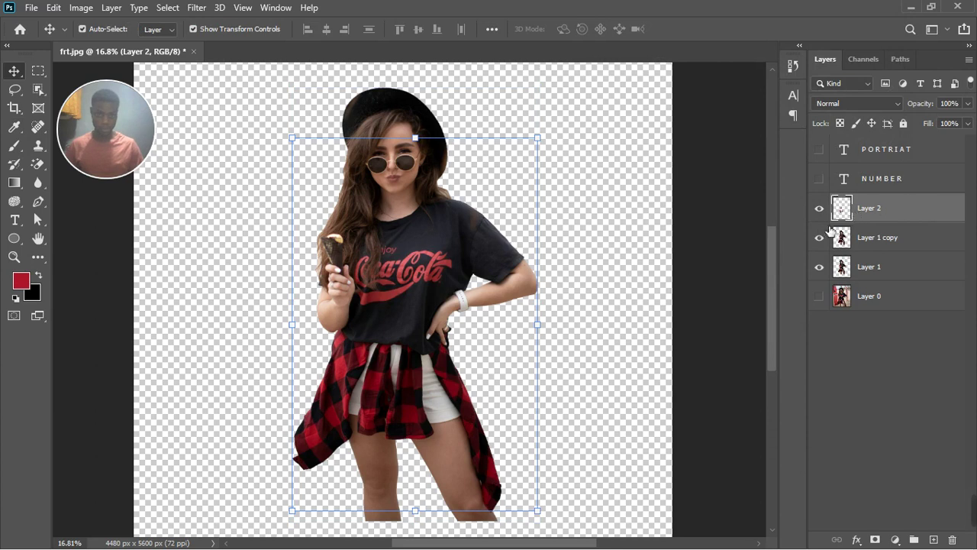
{"action": "left_click", "coordinate": [820, 237]}
{"action": "left_click", "coordinate": [819, 267]}
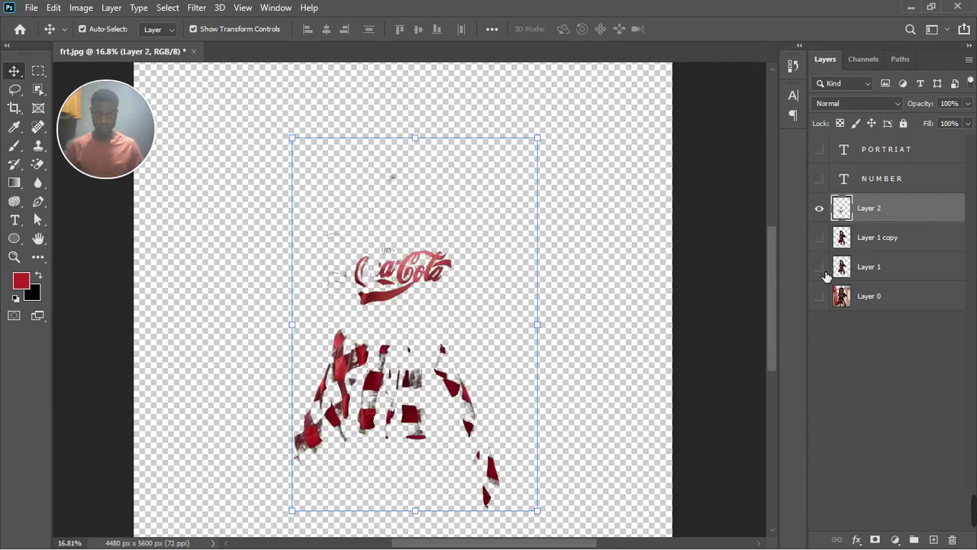
{"action": "left_click", "coordinate": [819, 266]}
{"action": "left_click", "coordinate": [819, 237]}
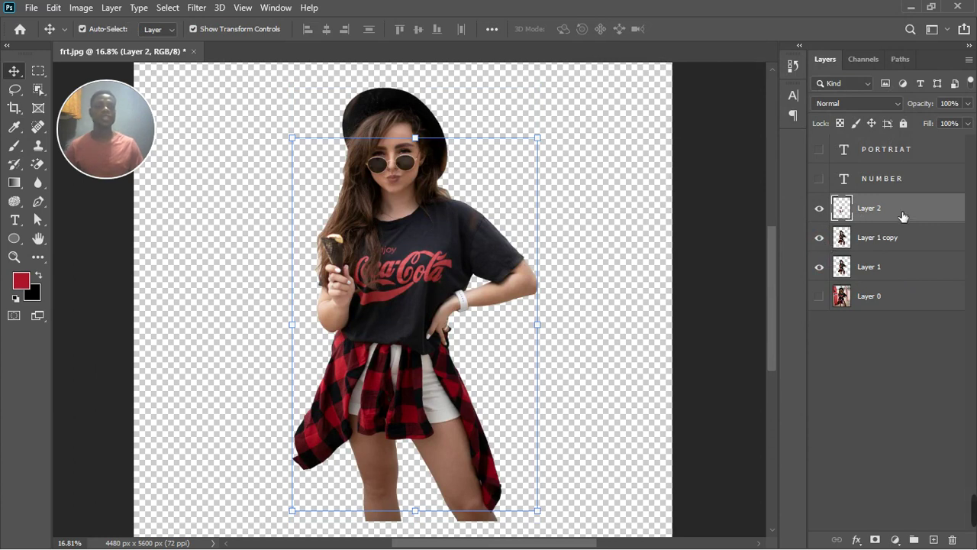
- Delete the extra Layer 1 copy and reselect Layer 1
{"action": "left_click", "coordinate": [910, 237]}
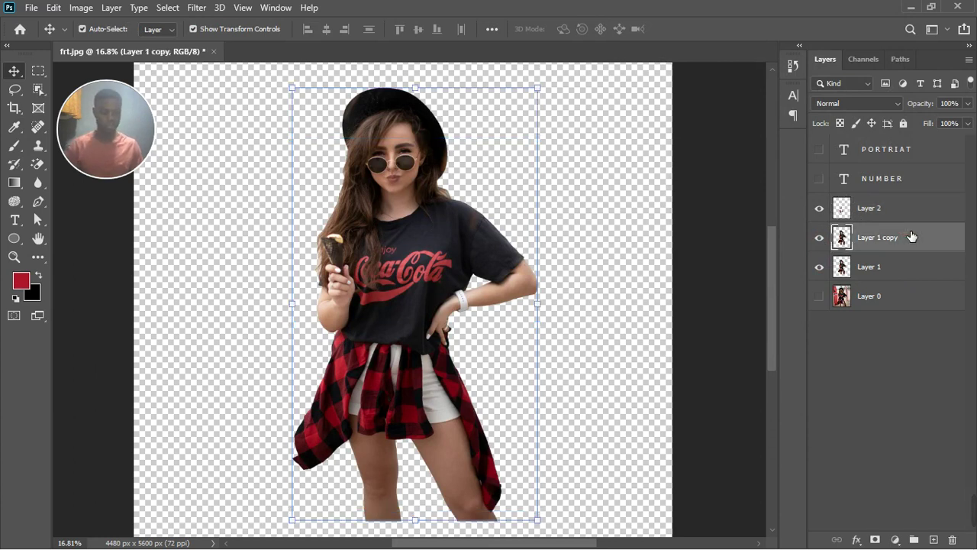
{"action": "key", "text": "Delete"}
{"action": "left_click", "coordinate": [907, 213]}
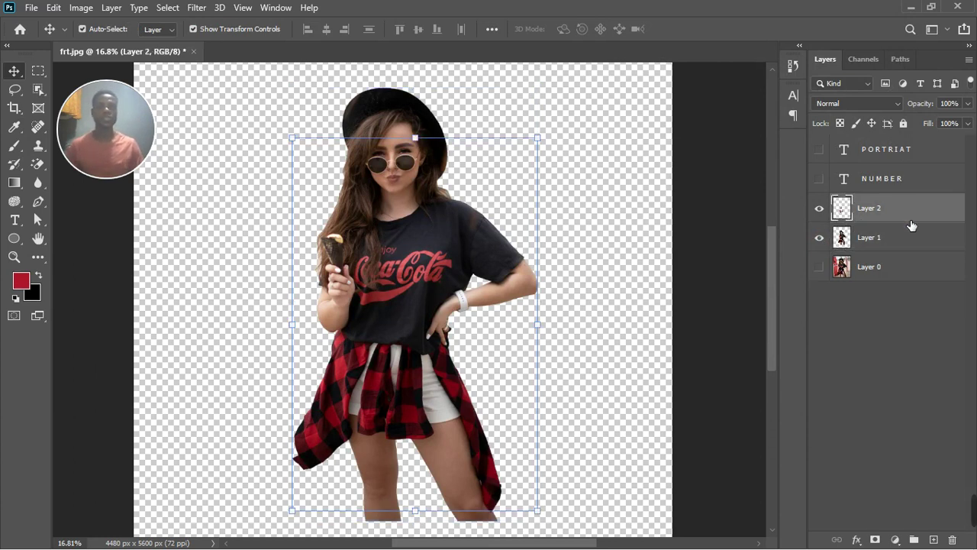
{"action": "left_click", "coordinate": [905, 243]}
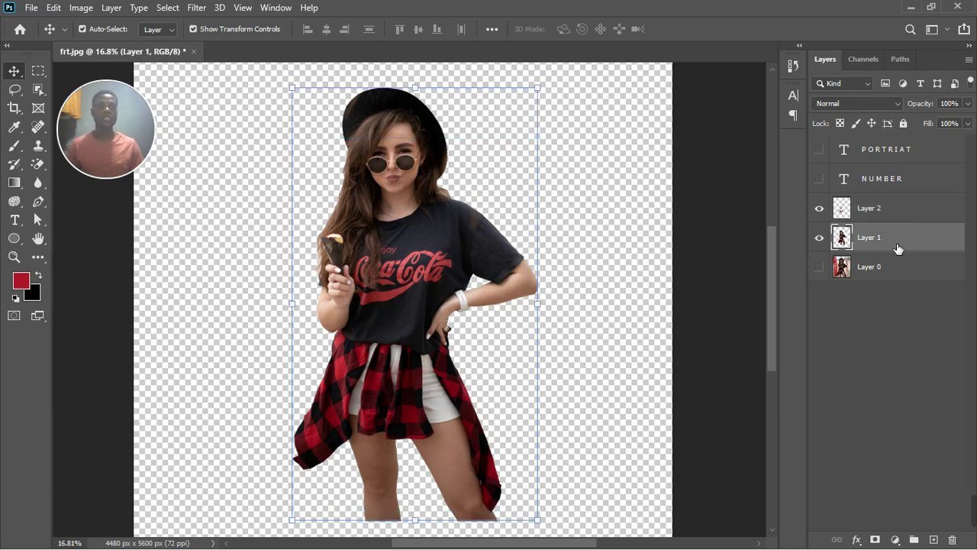
{"action": "left_click", "coordinate": [895, 540]}
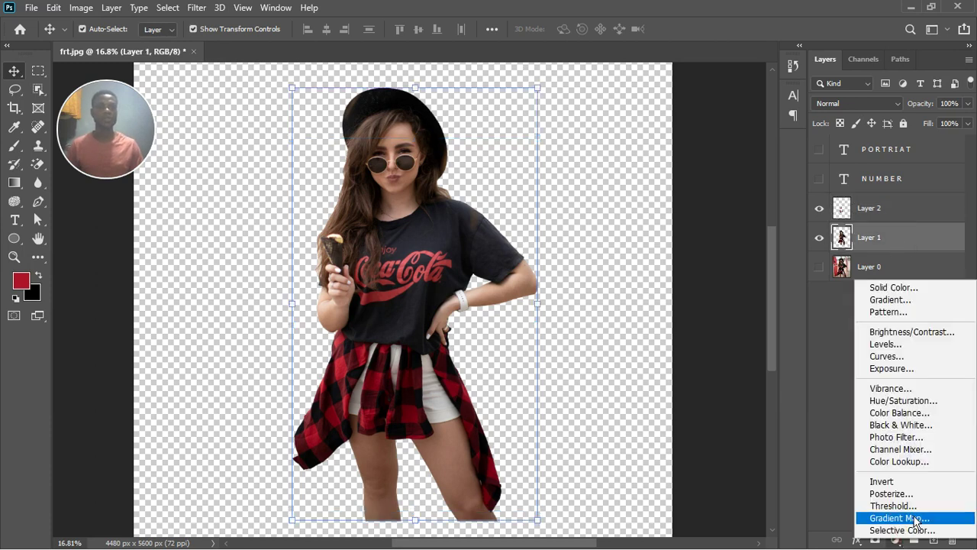
{"action": "left_click", "coordinate": [920, 428]}
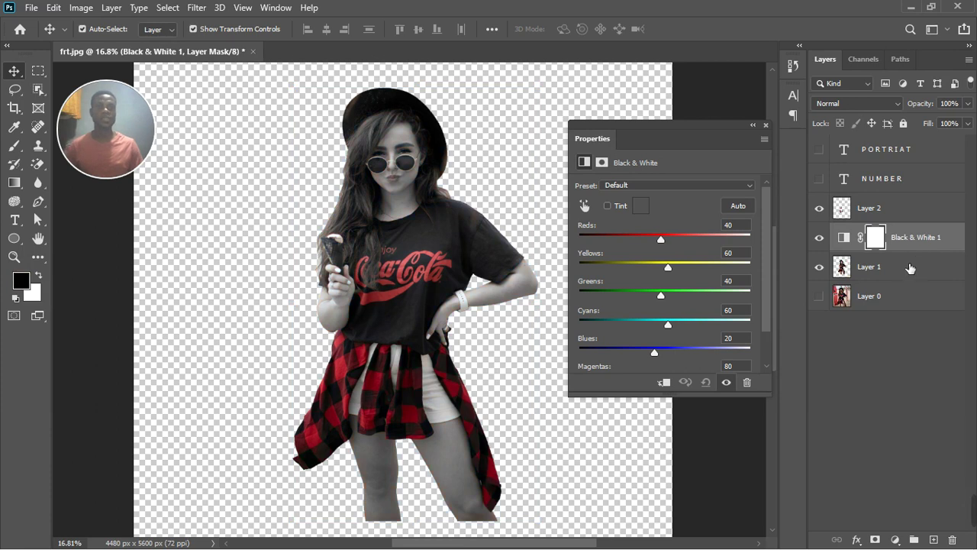
{"action": "left_click", "coordinate": [820, 208]}
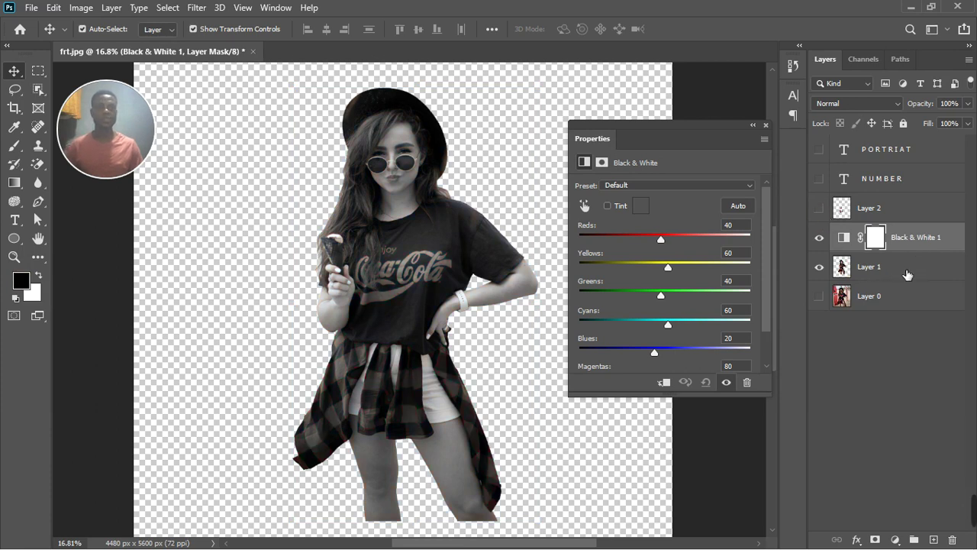
{"action": "left_click", "coordinate": [908, 274]}
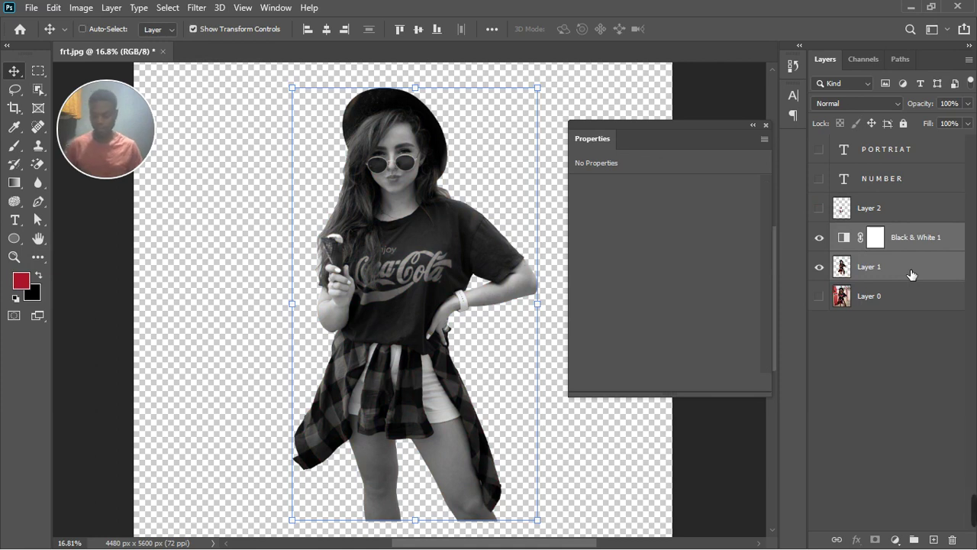
{"action": "key", "text": "ctrl"}
{"action": "key", "text": "ctrl+shift+alt+e"}
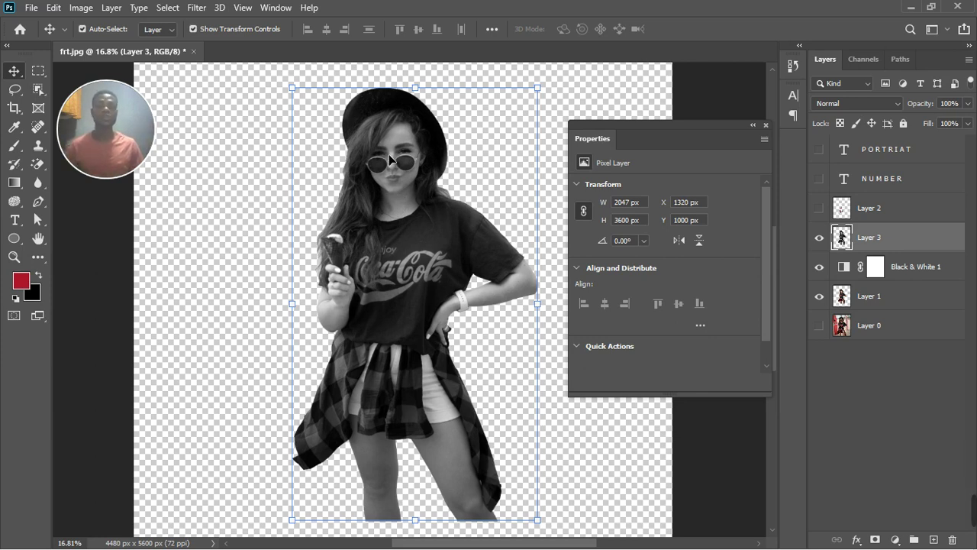
{"action": "key", "text": "Delete"}
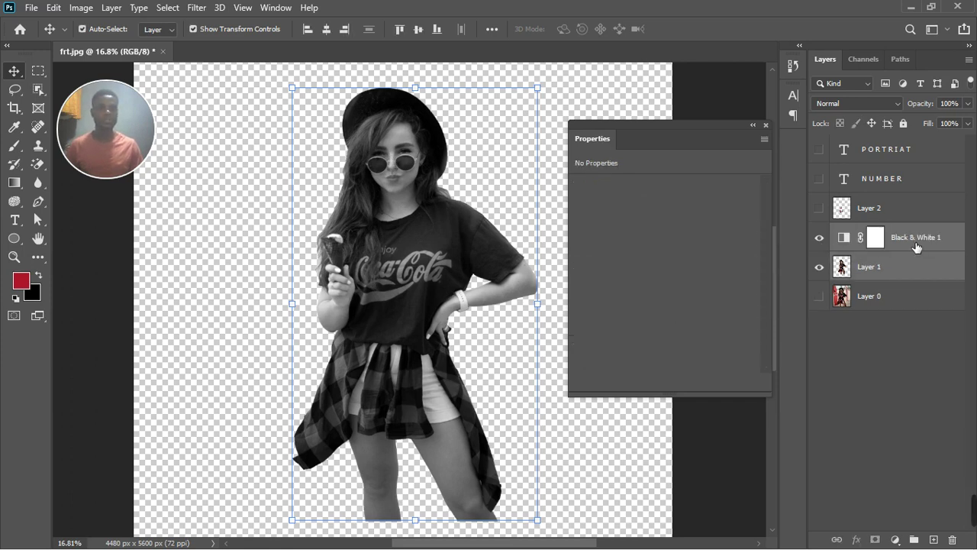
{"action": "left_click", "coordinate": [889, 282]}
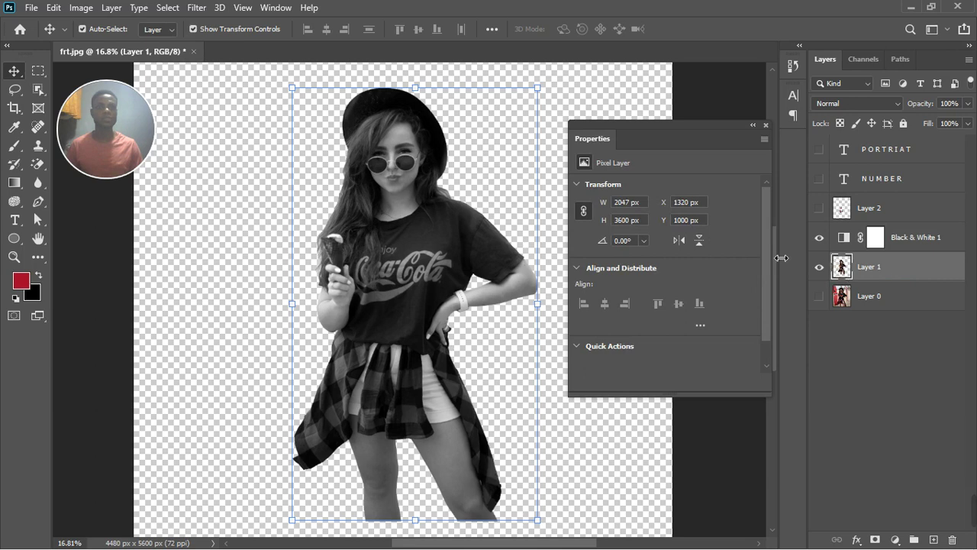
{"action": "left_click", "coordinate": [820, 208]}
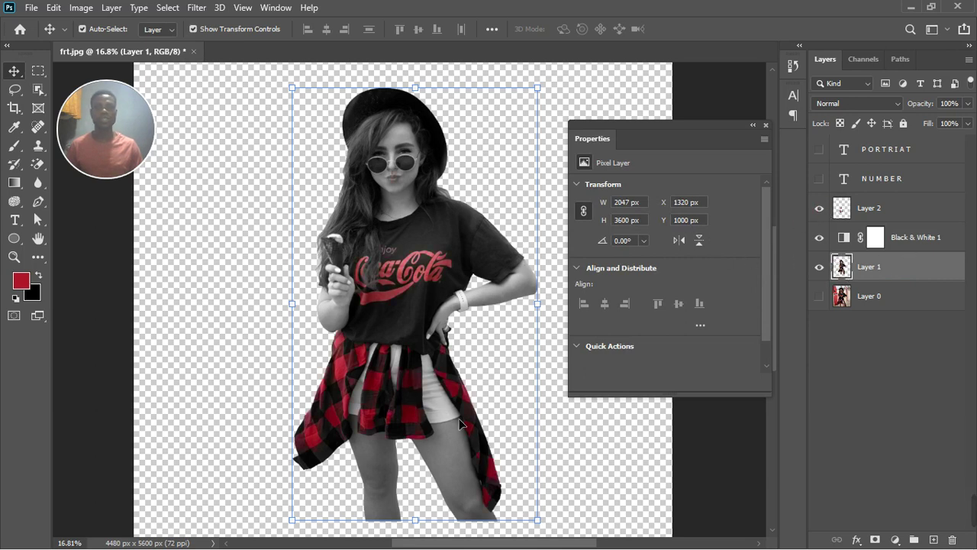
- Zoom in on the lips and compare them with the Black & White effect off
{"action": "scroll", "coordinate": [381, 141], "scroll_direction": "up", "scroll_amount": 2}
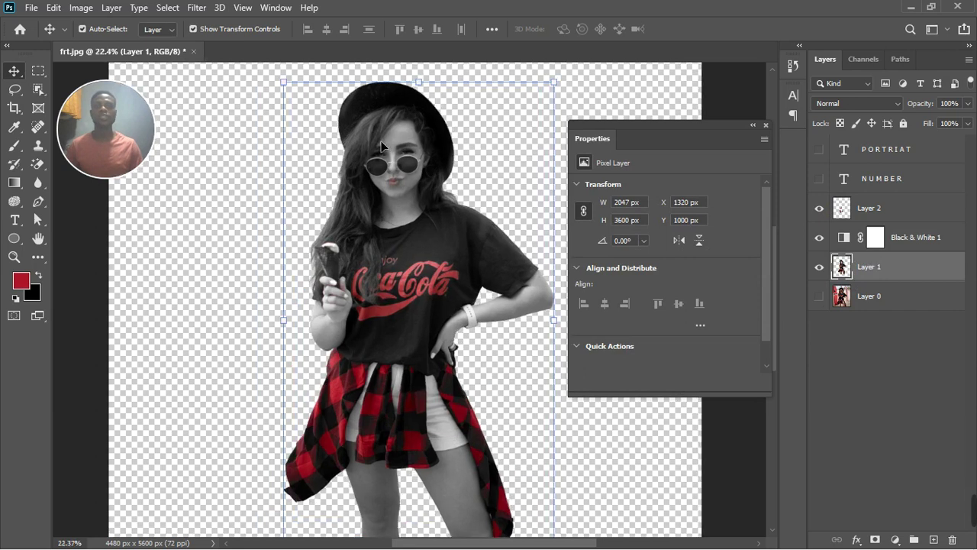
{"action": "scroll", "coordinate": [380, 140], "scroll_direction": "up", "scroll_amount": 5}
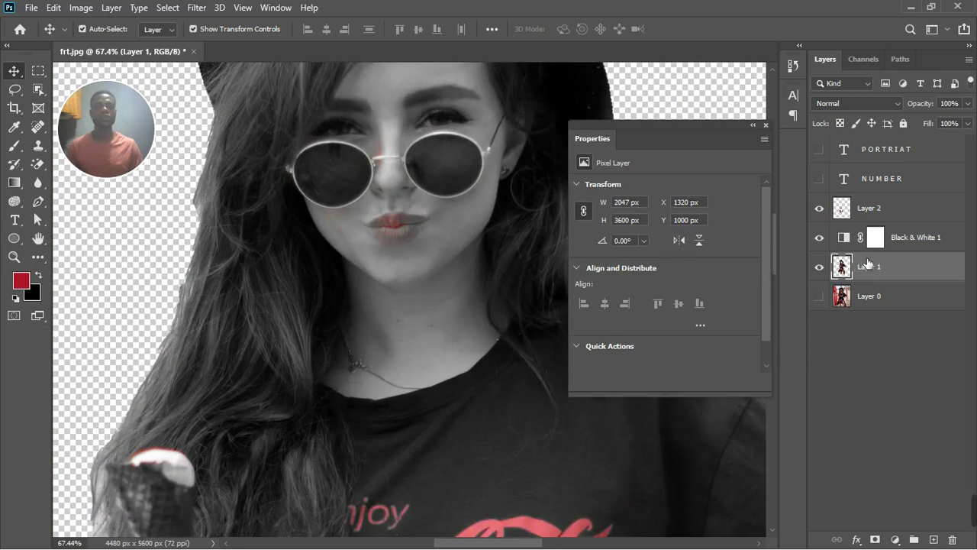
{"action": "left_click", "coordinate": [819, 238]}
{"action": "left_click", "coordinate": [820, 240]}
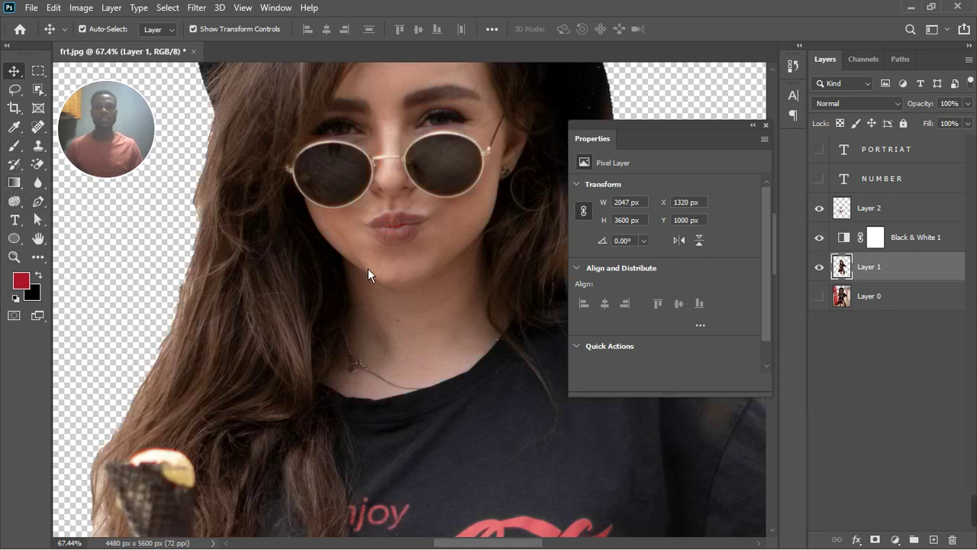
- Paint black on the Black & White 1 mask over the lips with a smaller brush
{"action": "left_click", "coordinate": [13, 145]}
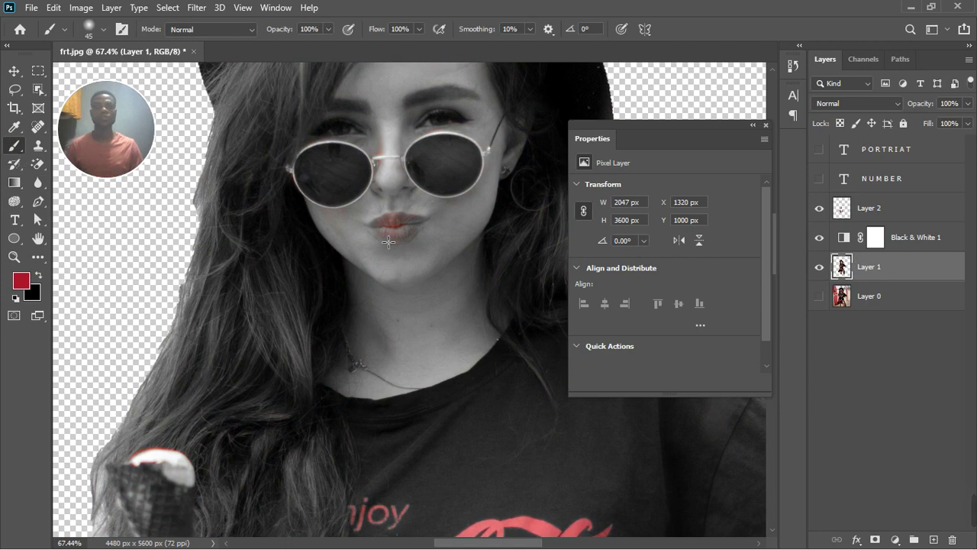
{"action": "scroll", "coordinate": [400, 241], "scroll_direction": "up", "scroll_amount": 2}
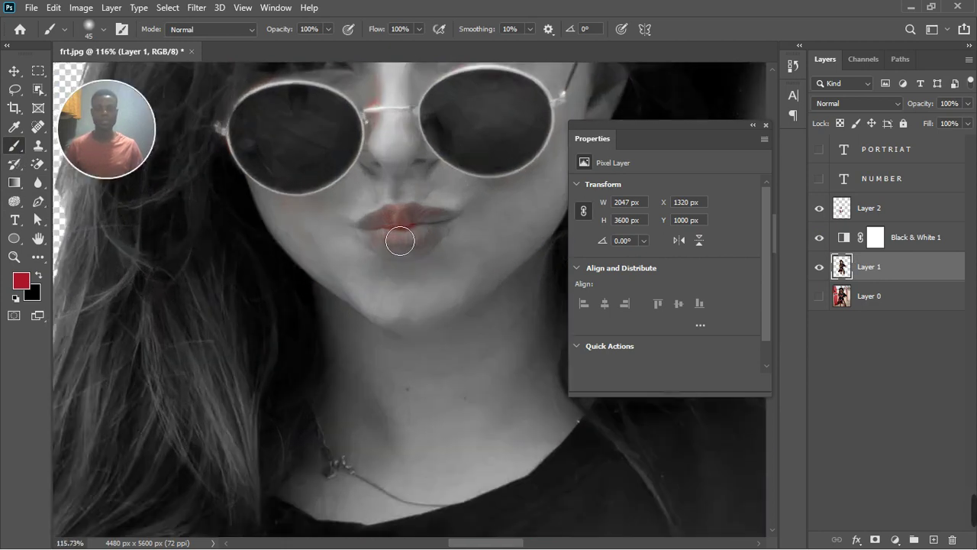
{"action": "left_click", "coordinate": [878, 243]}
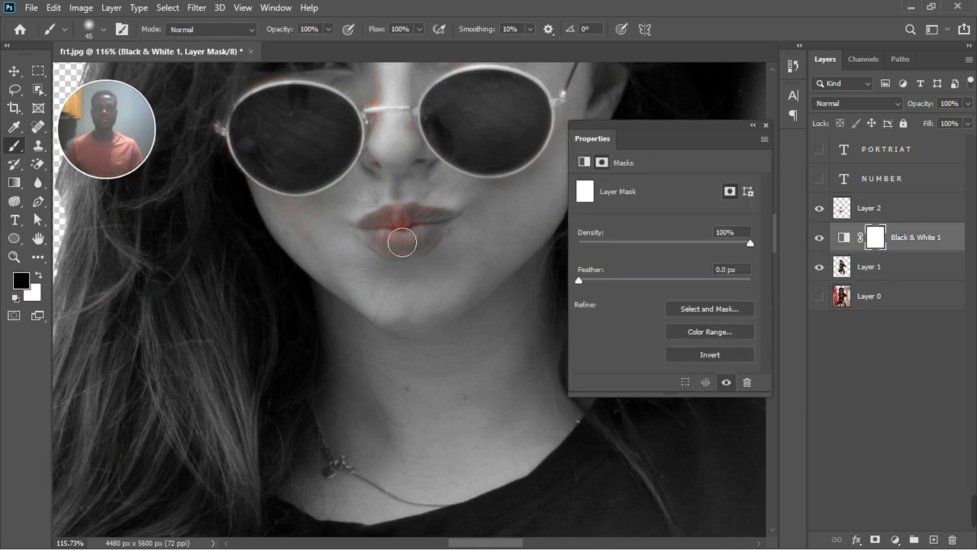
{"action": "mouse_move", "coordinate": [402, 242]}
{"action": "left_mouse_down"}
{"action": "mouse_move", "coordinate": [408, 236]}
{"action": "mouse_move", "coordinate": [389, 251]}
{"action": "mouse_move", "coordinate": [430, 233]}
{"action": "mouse_move", "coordinate": [399, 227]}
{"action": "mouse_move", "coordinate": [386, 236]}
{"action": "mouse_move", "coordinate": [399, 251]}
{"action": "mouse_move", "coordinate": [445, 241]}
{"action": "mouse_move", "coordinate": [463, 225]}
{"action": "mouse_move", "coordinate": [432, 253]}
{"action": "mouse_move", "coordinate": [389, 255]}
{"action": "mouse_move", "coordinate": [372, 239]}
{"action": "mouse_move", "coordinate": [437, 242]}
{"action": "mouse_move", "coordinate": [368, 237]}
{"action": "mouse_move", "coordinate": [388, 253]}
{"action": "mouse_move", "coordinate": [434, 251]}
{"action": "mouse_move", "coordinate": [444, 239]}
{"action": "left_mouse_up"}
{"action": "key", "text": "bracketleft"}
{"action": "key", "text": "bracketleft"}
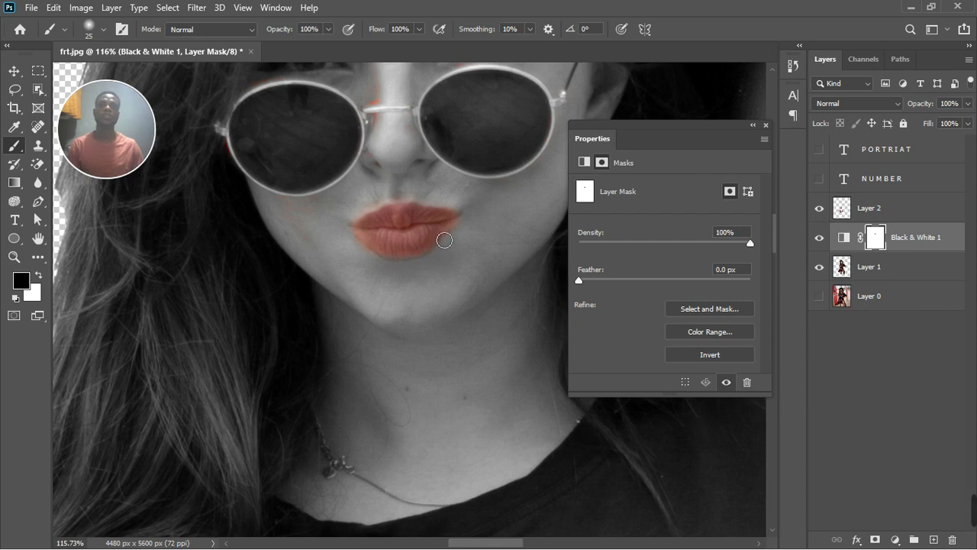
{"action": "key", "text": "x"}
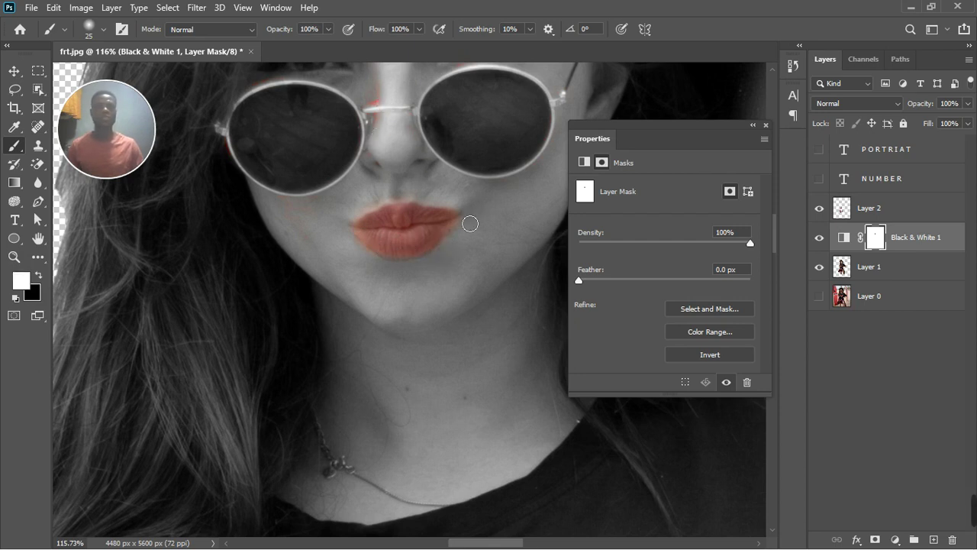
- Zoom back out and select Layer 2, the red overlay layer
{"action": "scroll", "coordinate": [466, 205], "scroll_direction": "down", "scroll_amount": 3}
{"action": "scroll", "coordinate": [466, 205], "scroll_direction": "down", "scroll_amount": 1}
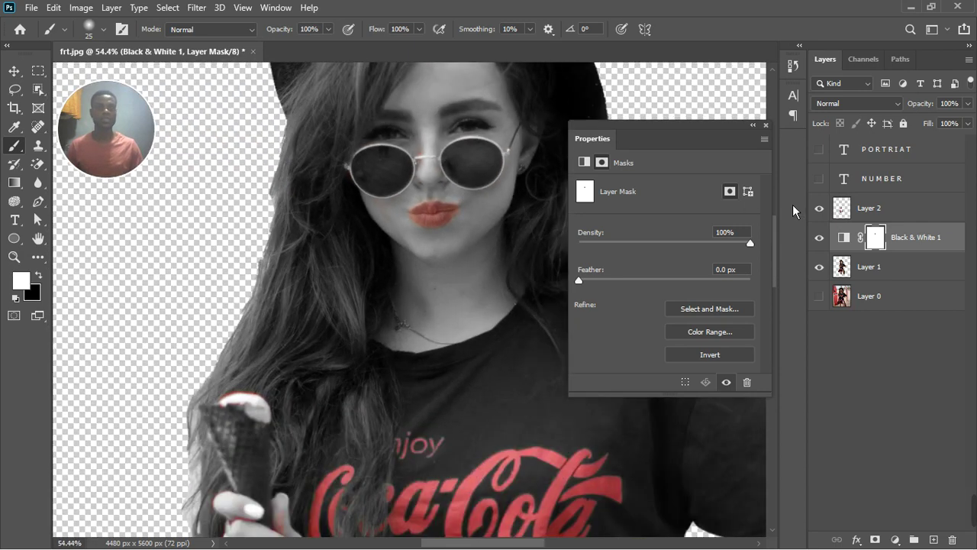
{"action": "left_click", "coordinate": [852, 217]}
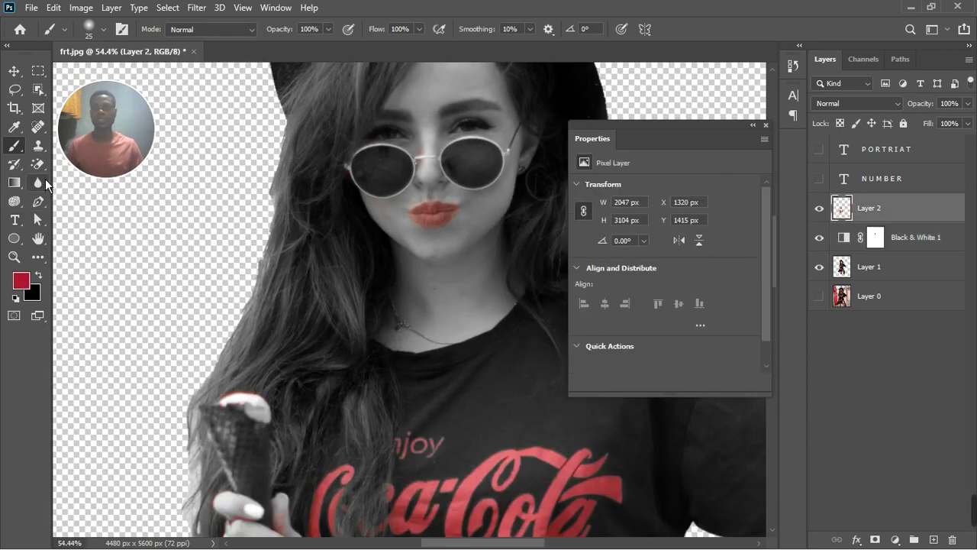
{"action": "left_click", "coordinate": [38, 163]}
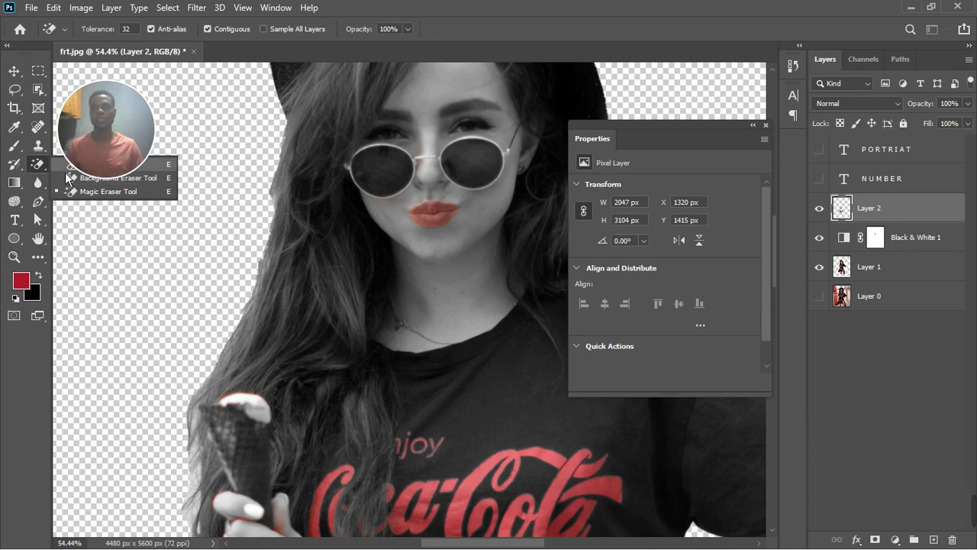
- Switch to the standard Eraser Tool
{"action": "left_click", "coordinate": [72, 165]}
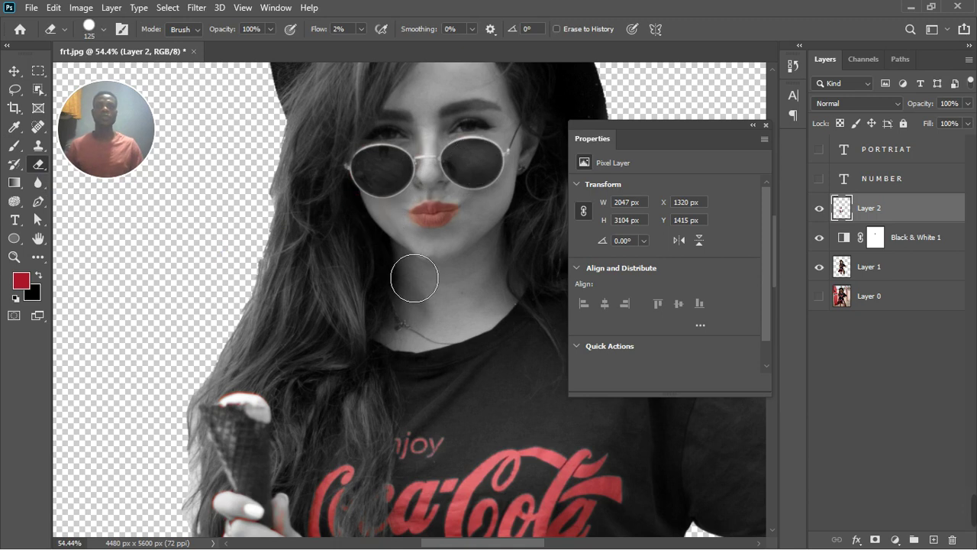
{"action": "scroll", "coordinate": [413, 279], "scroll_direction": "down", "scroll_amount": 2}
{"action": "scroll", "coordinate": [466, 355], "scroll_direction": "down", "scroll_amount": 4}
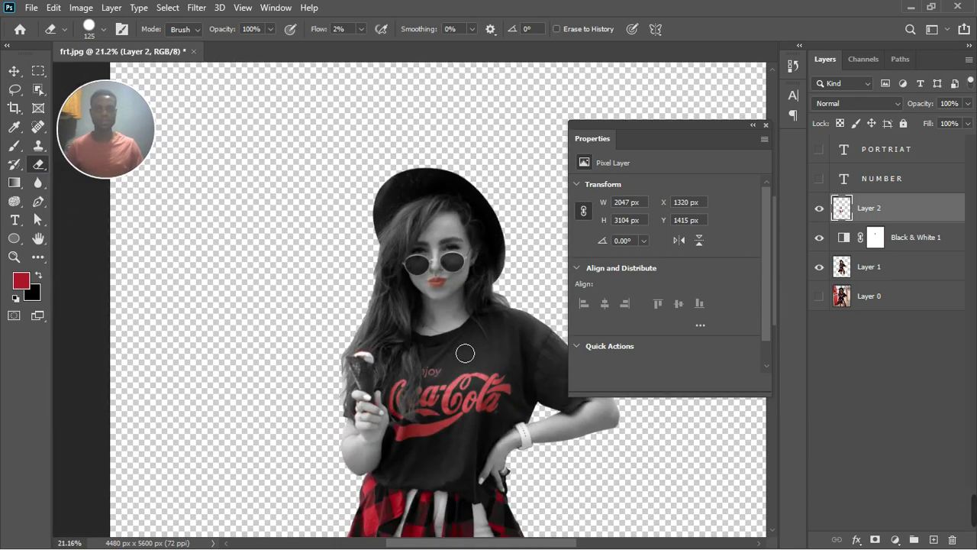
{"action": "scroll", "coordinate": [455, 296], "scroll_direction": "up", "scroll_amount": 1}
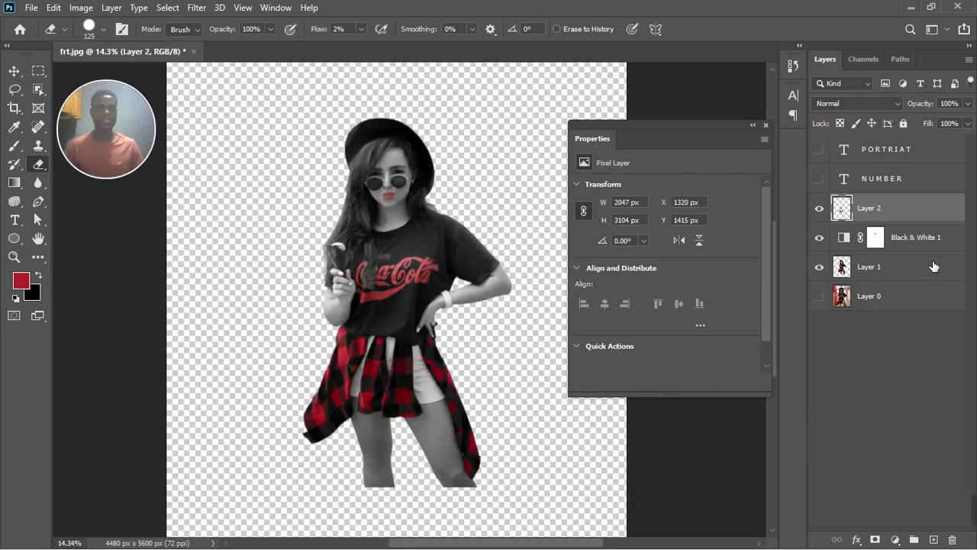
- Stamp Layer 1 and Black & White 1 into a new merged Layer 3
{"action": "left_click", "coordinate": [901, 268]}
{"action": "left_click", "coordinate": [924, 241], "text": "shift"}
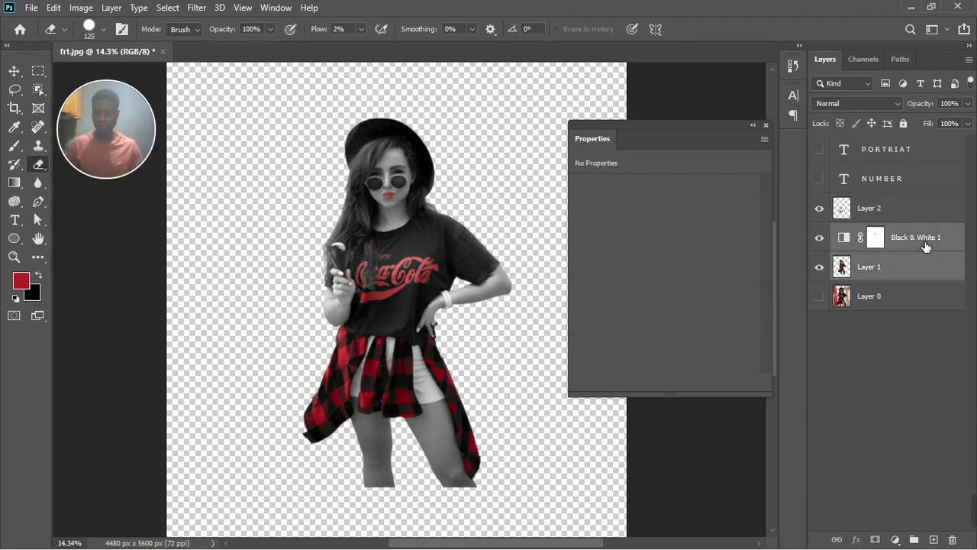
{"action": "key", "text": "ctrl+alt+shift+e"}
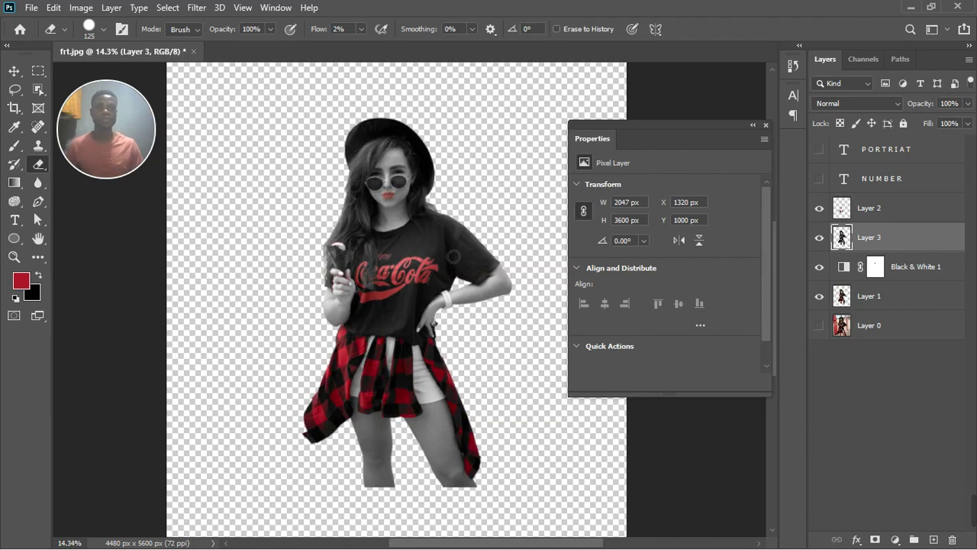
{"action": "scroll", "coordinate": [348, 257], "scroll_direction": "up", "scroll_amount": 2}
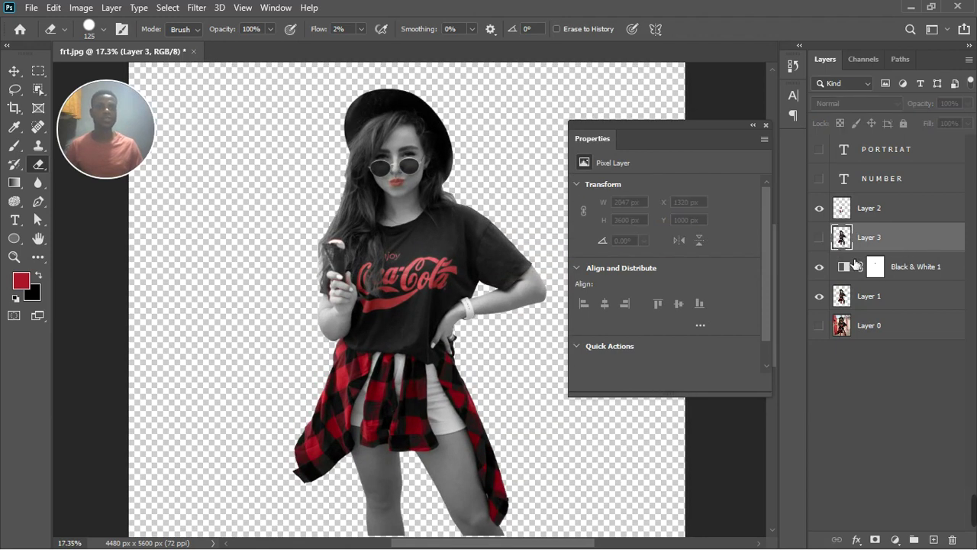
{"action": "left_click", "coordinate": [893, 298]}
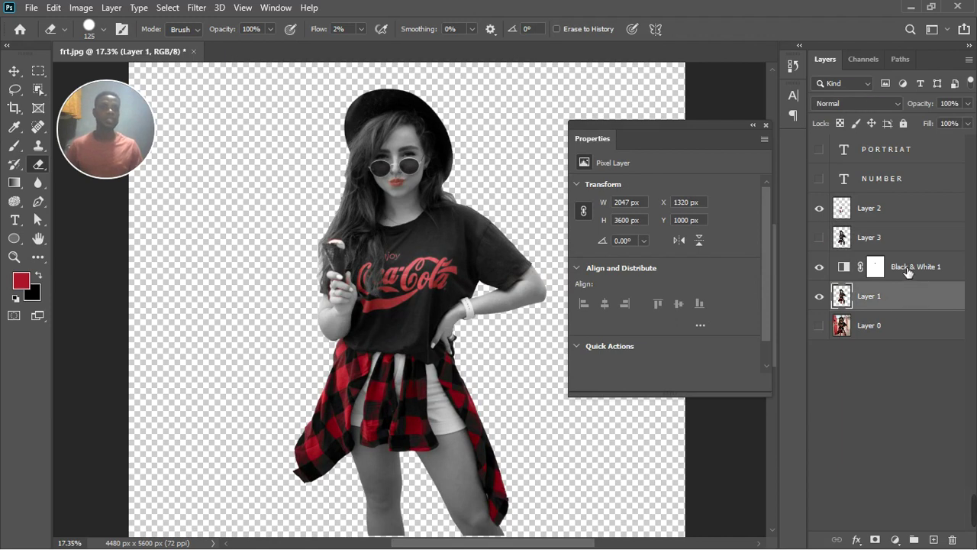
{"action": "left_click", "coordinate": [907, 221]}
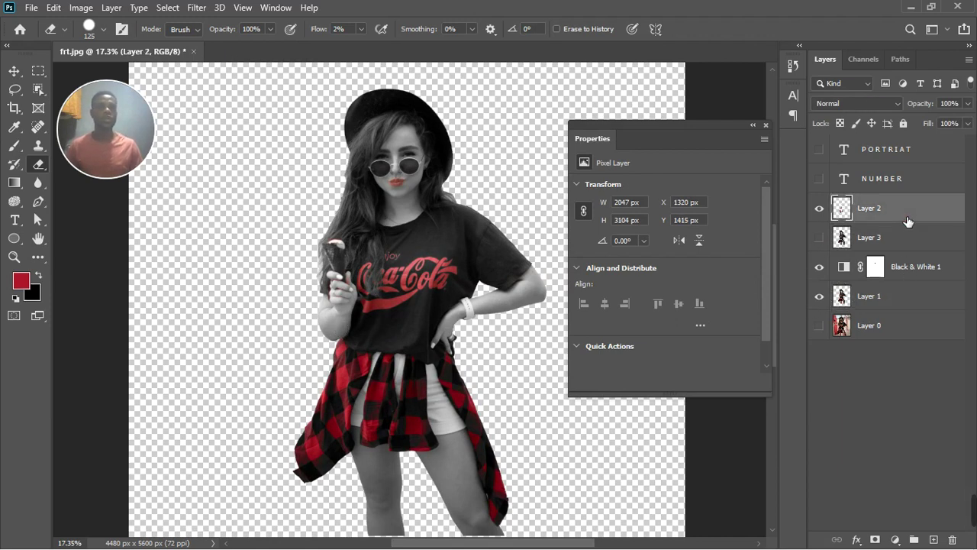
- Add a white '2' text layer over the shirt's Coca-Cola logo
{"action": "left_click", "coordinate": [14, 219]}
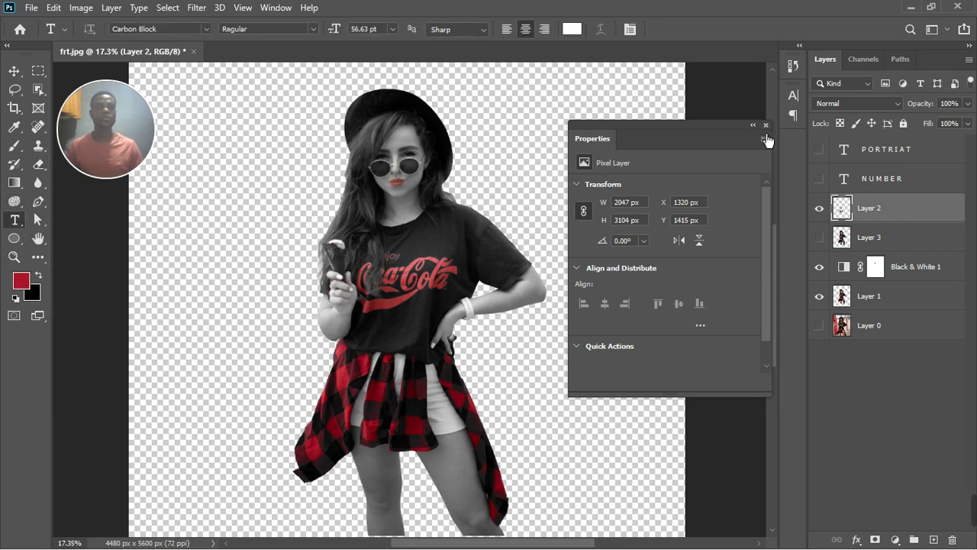
{"action": "left_click", "coordinate": [766, 125]}
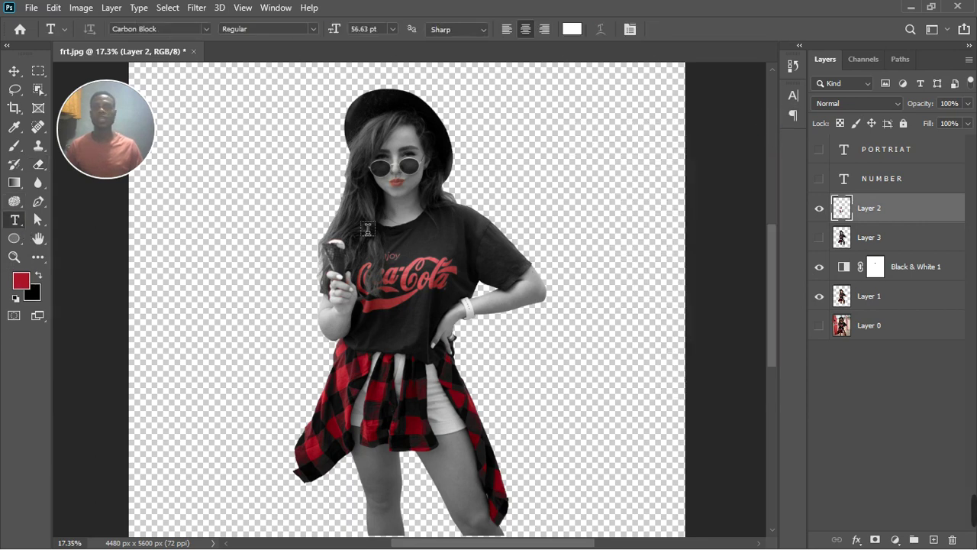
{"action": "scroll", "coordinate": [406, 287], "scroll_direction": "down", "scroll_amount": 1}
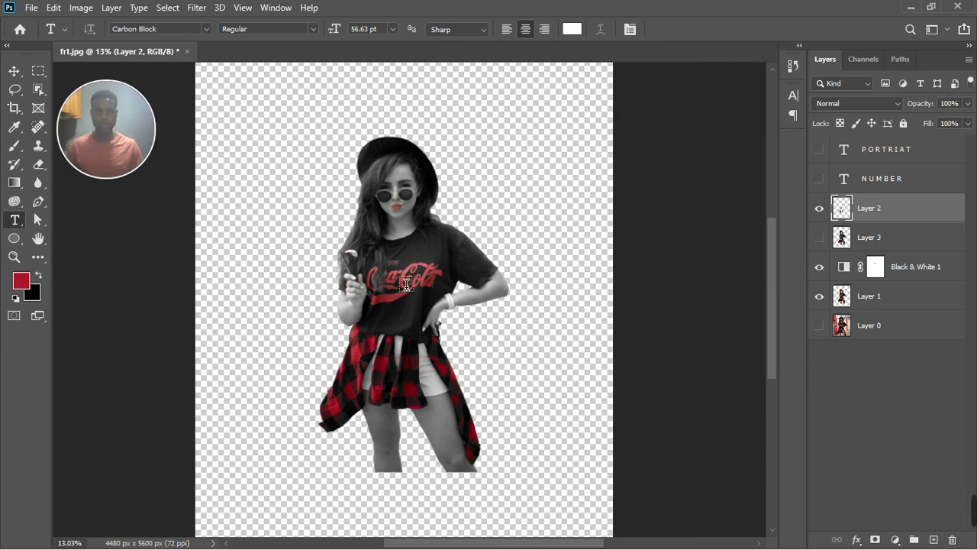
{"action": "left_click", "coordinate": [400, 283]}
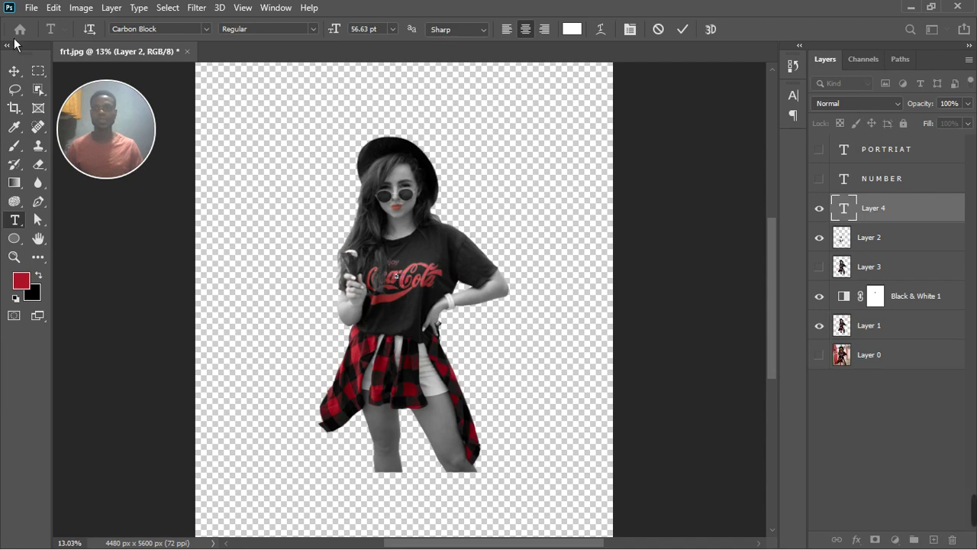
{"action": "left_click", "coordinate": [14, 70]}
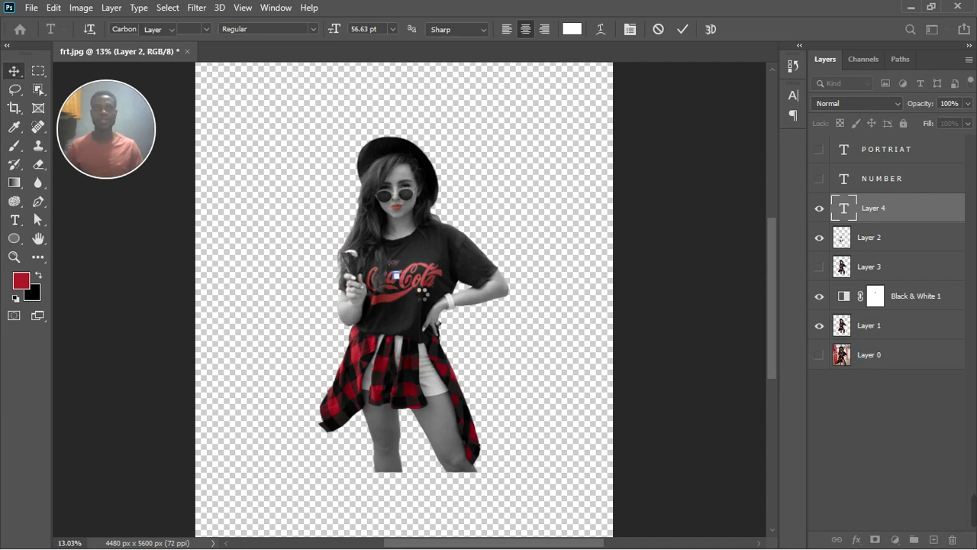
{"action": "scroll", "coordinate": [397, 275], "scroll_direction": "up", "scroll_amount": 3}
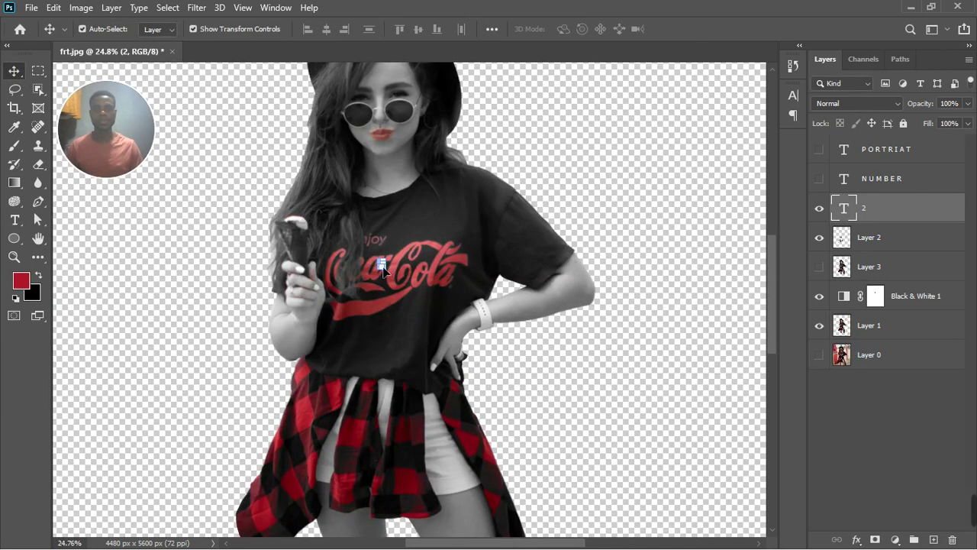
- Free Transform the 2, stretching it from the woman's hat down over her legs
{"action": "key", "text": "ctrl+t"}
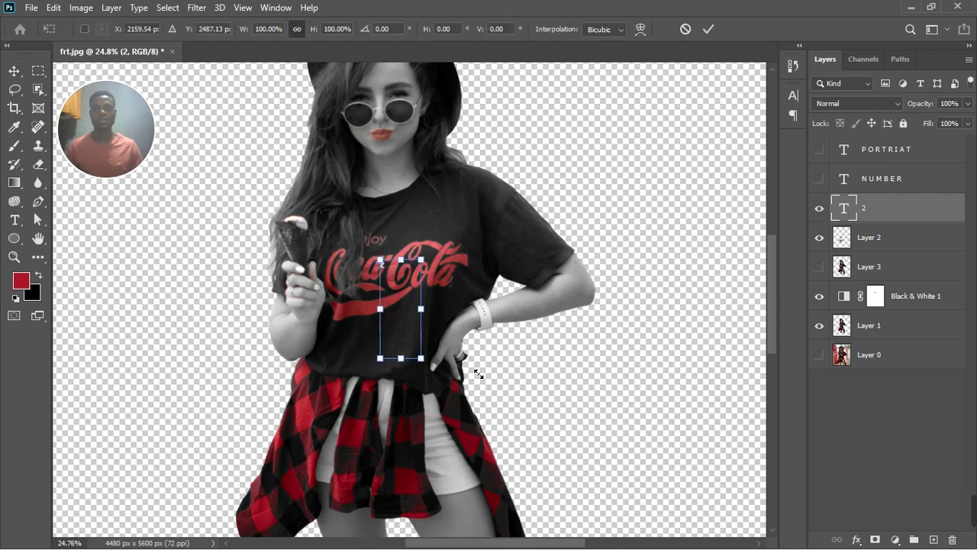
{"action": "left_click_drag", "start_coordinate": [458, 355], "coordinate": [474, 204]}
{"action": "scroll", "coordinate": [450, 226], "scroll_direction": "down", "scroll_amount": 4}
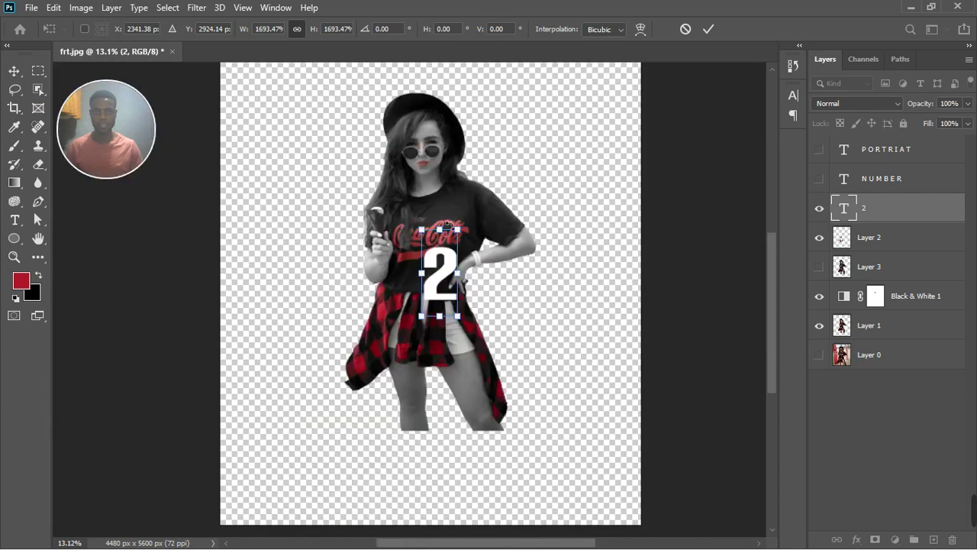
{"action": "left_click_drag", "start_coordinate": [408, 284], "coordinate": [356, 161]}
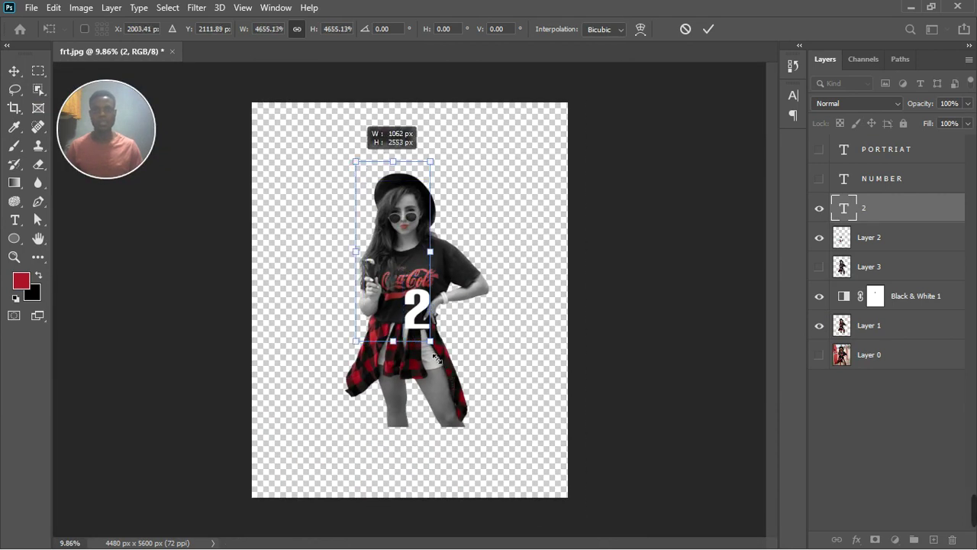
{"action": "left_click_drag", "start_coordinate": [433, 347], "coordinate": [491, 441]}
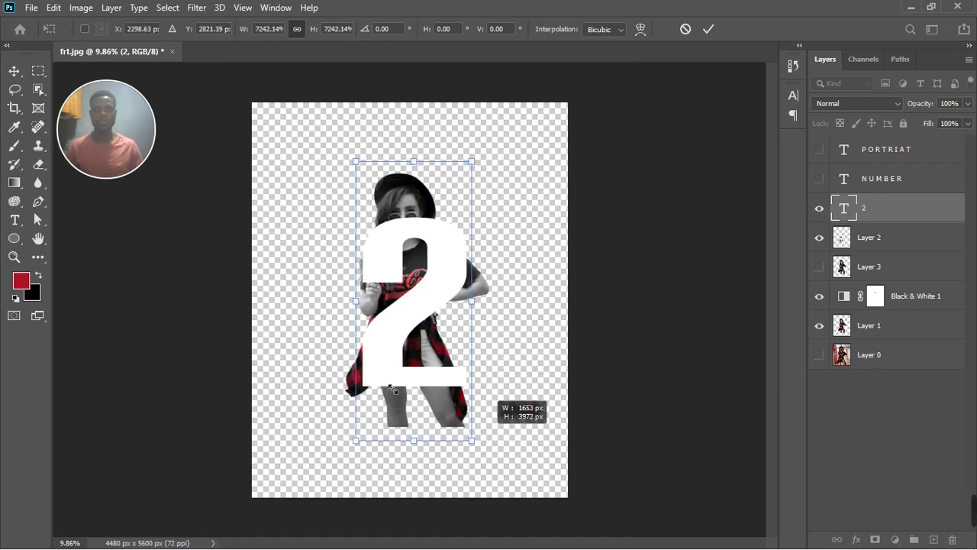
{"action": "left_click_drag", "start_coordinate": [356, 441], "coordinate": [319, 495]}
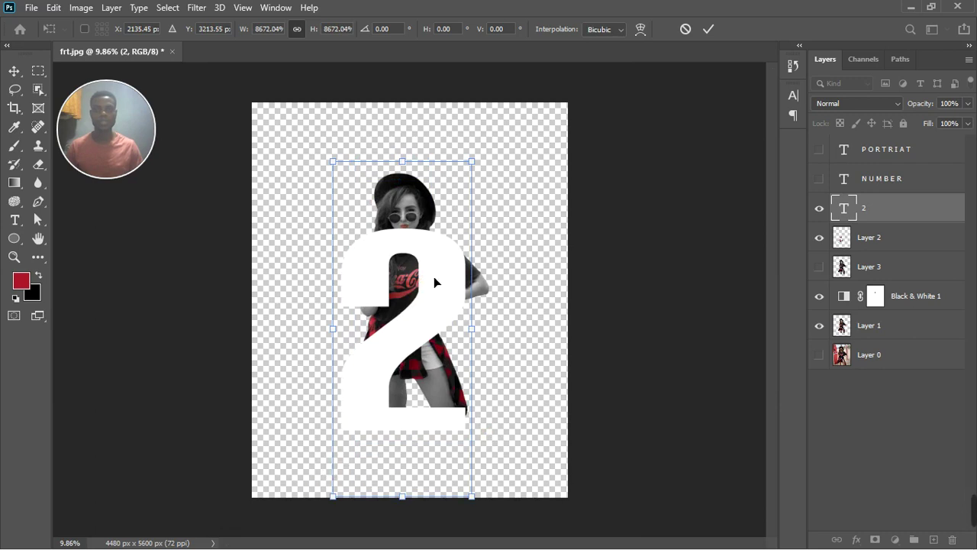
{"action": "scroll", "coordinate": [437, 316], "scroll_direction": "up", "scroll_amount": 1}
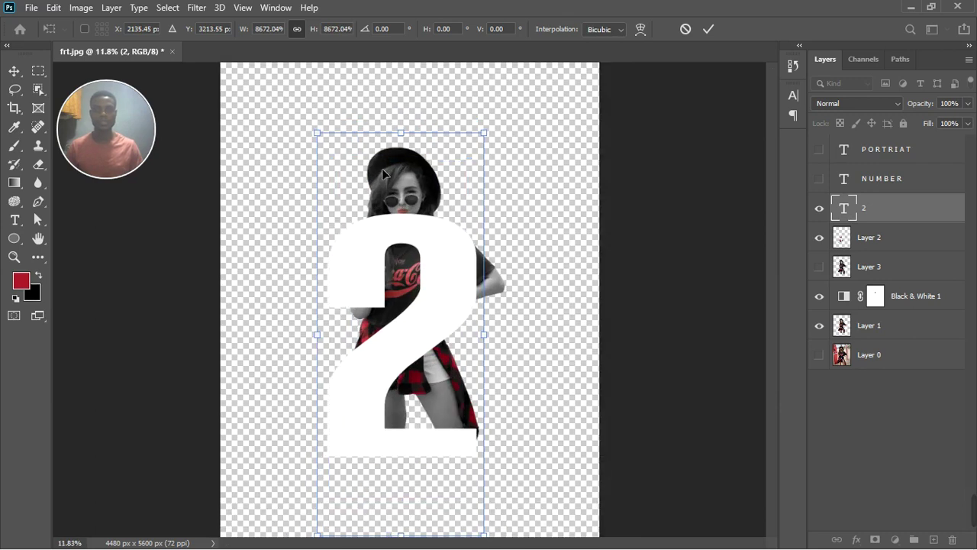
{"action": "scroll", "coordinate": [421, 299], "scroll_direction": "down", "scroll_amount": 2}
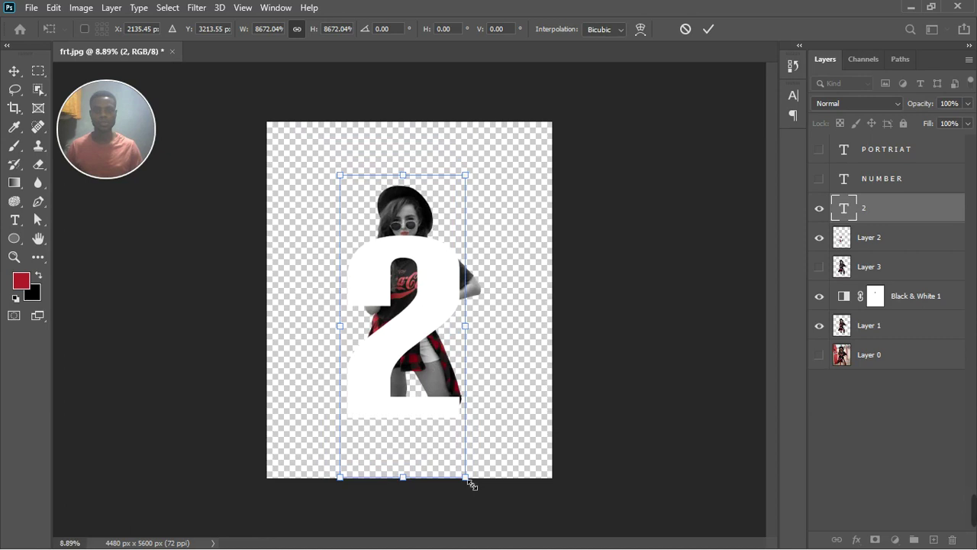
- Fine-tune the 2's size and position over the body and commit at about 8529%
{"action": "left_click_drag", "start_coordinate": [469, 483], "coordinate": [464, 468]}
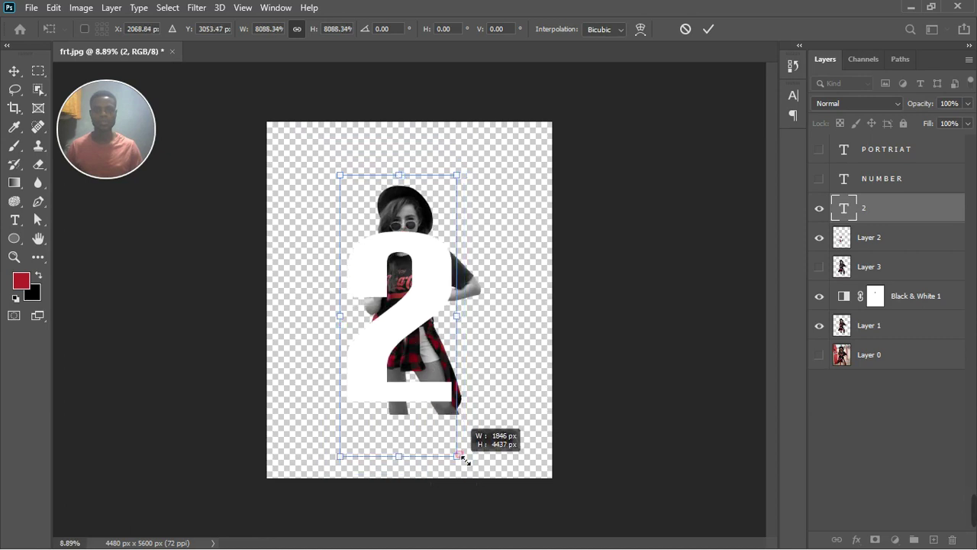
{"action": "scroll", "coordinate": [426, 369], "scroll_direction": "up", "scroll_amount": 3}
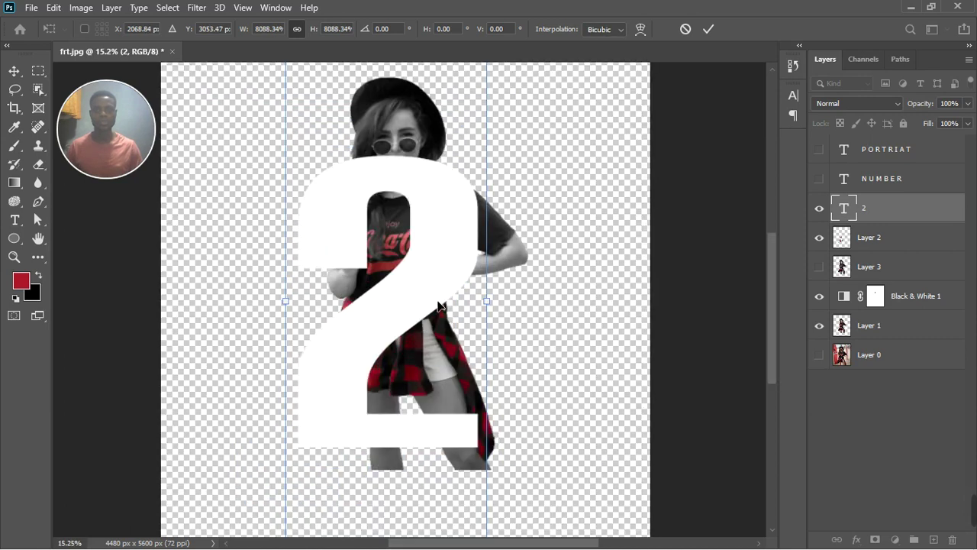
{"action": "mouse_move", "coordinate": [439, 306]}
{"action": "left_mouse_down"}
{"action": "mouse_move", "coordinate": [462, 311]}
{"action": "mouse_move", "coordinate": [448, 316]}
{"action": "mouse_move", "coordinate": [457, 310]}
{"action": "left_mouse_up"}
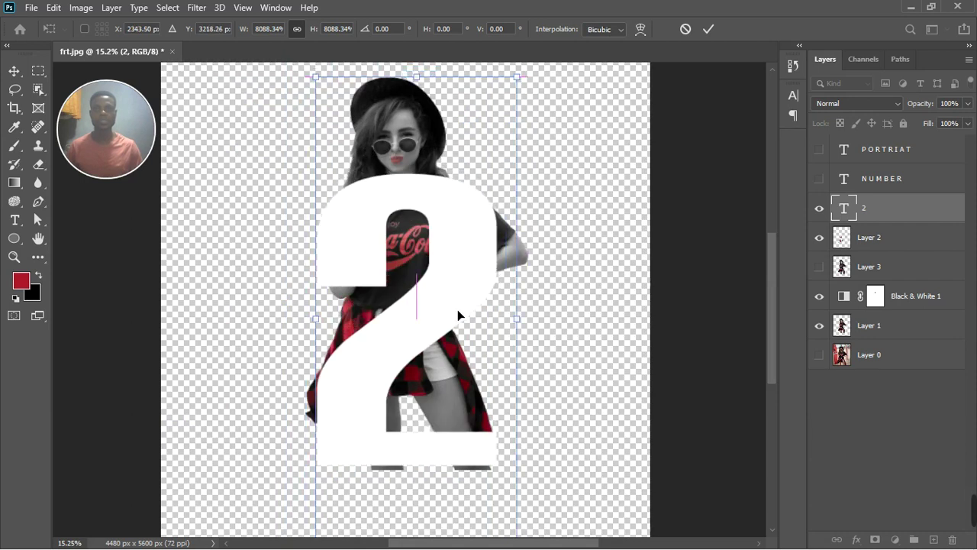
{"action": "mouse_move", "coordinate": [522, 325]}
{"action": "left_mouse_down"}
{"action": "mouse_move", "coordinate": [539, 325]}
{"action": "mouse_move", "coordinate": [528, 326]}
{"action": "left_mouse_up"}
{"action": "mouse_move", "coordinate": [462, 288]}
{"action": "left_mouse_down"}
{"action": "mouse_move", "coordinate": [439, 293]}
{"action": "mouse_move", "coordinate": [457, 290]}
{"action": "left_mouse_up"}
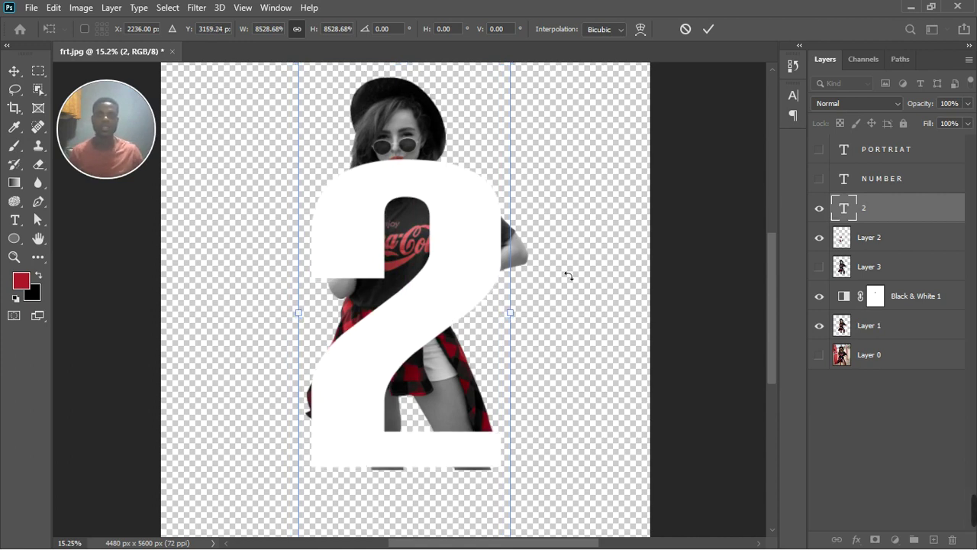
{"action": "left_click", "coordinate": [710, 31]}
- Move the 2 layer below Layer 1 and hide Layer 2
{"action": "scroll", "coordinate": [578, 392], "scroll_direction": "down", "scroll_amount": 2}
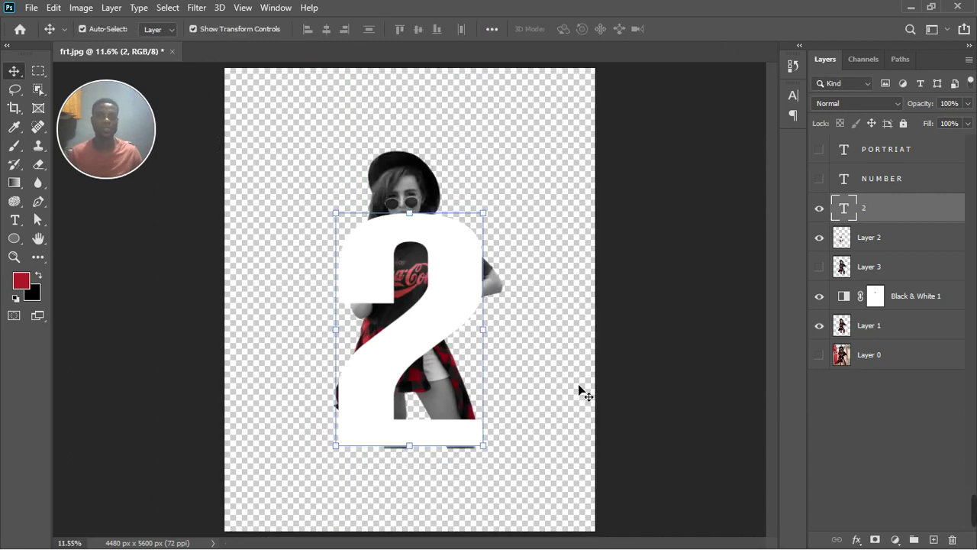
{"action": "left_click", "coordinate": [578, 392]}
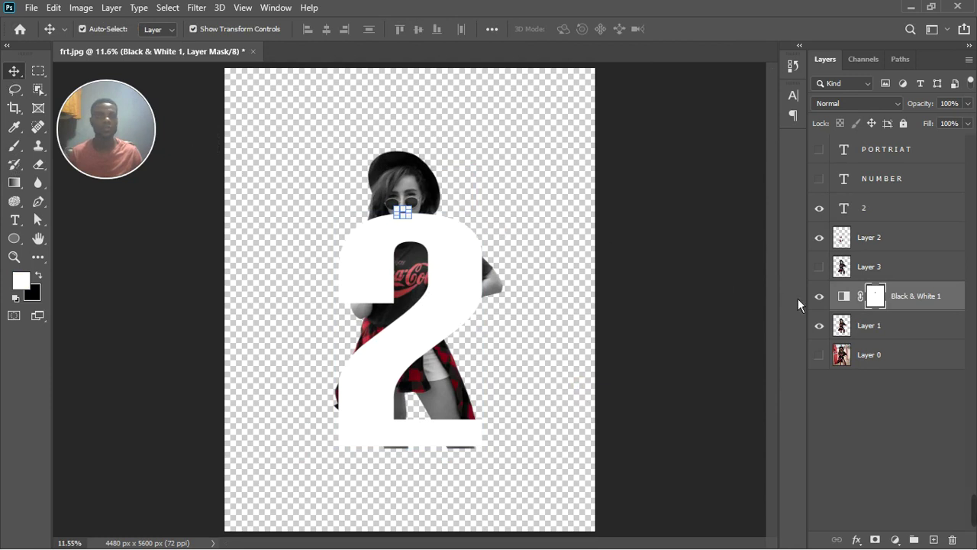
{"action": "left_click", "coordinate": [899, 430]}
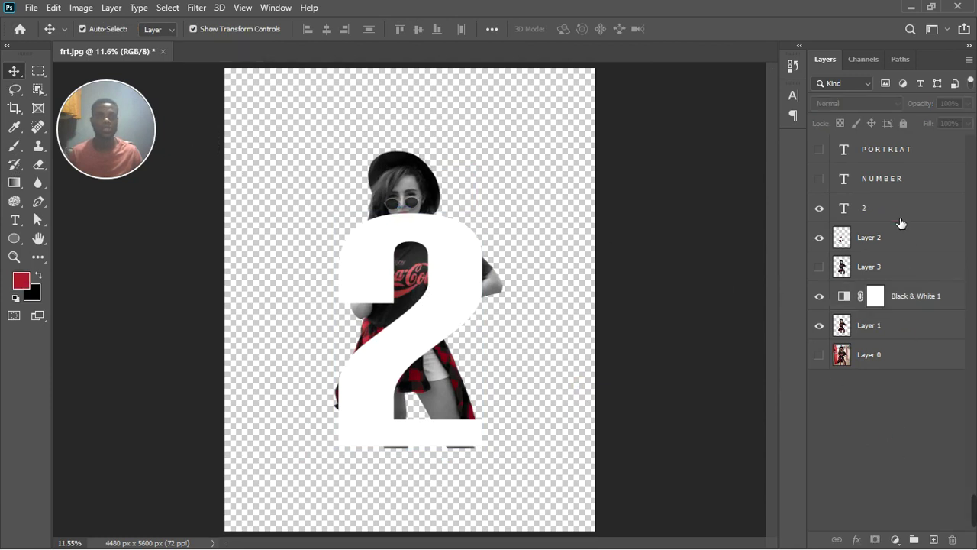
{"action": "left_click_drag", "start_coordinate": [897, 211], "coordinate": [899, 342]}
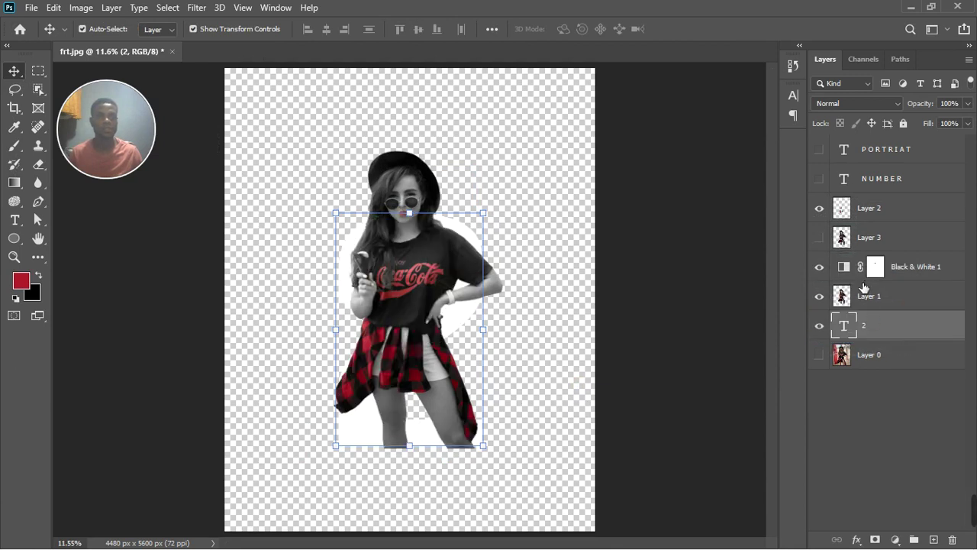
{"action": "left_click", "coordinate": [899, 304]}
- Clip Layer 1 and Black & White 1 into the 2's shape
{"action": "left_click", "coordinate": [819, 208]}
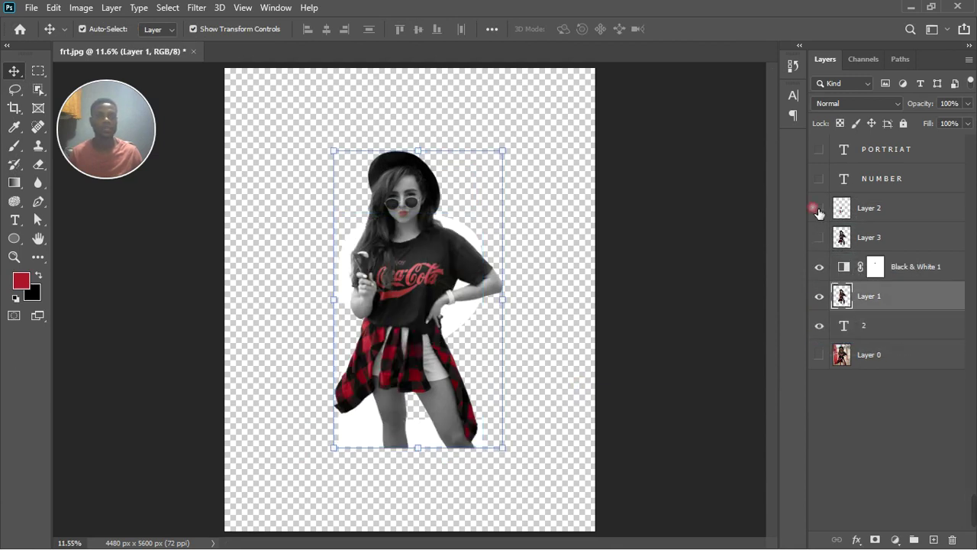
{"action": "left_click", "coordinate": [890, 315], "text": "alt"}
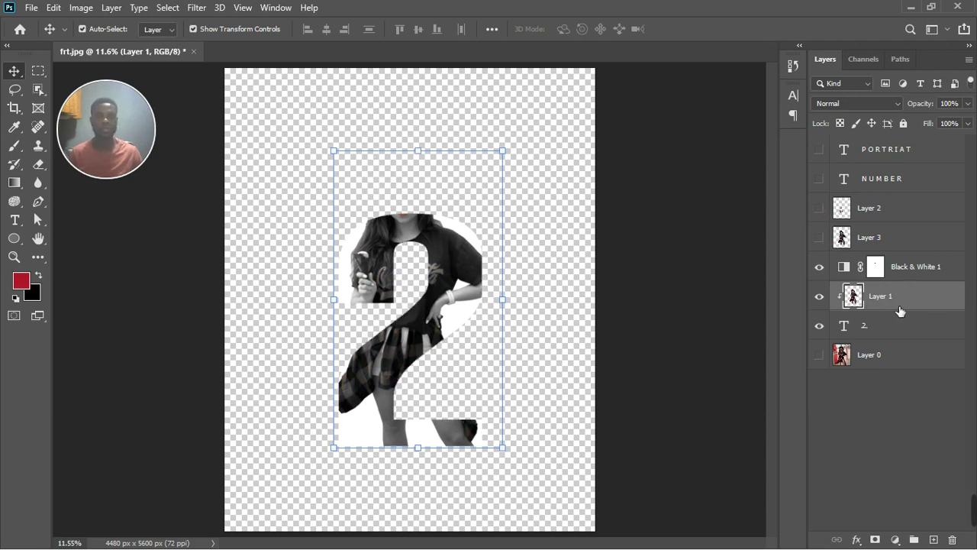
{"action": "left_click", "coordinate": [916, 281]}
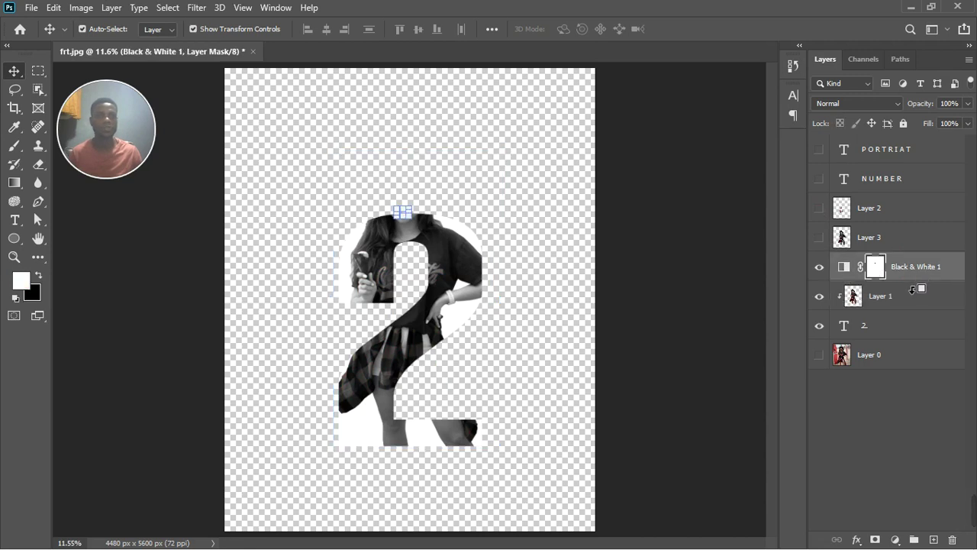
{"action": "left_click", "coordinate": [913, 284], "text": "alt"}
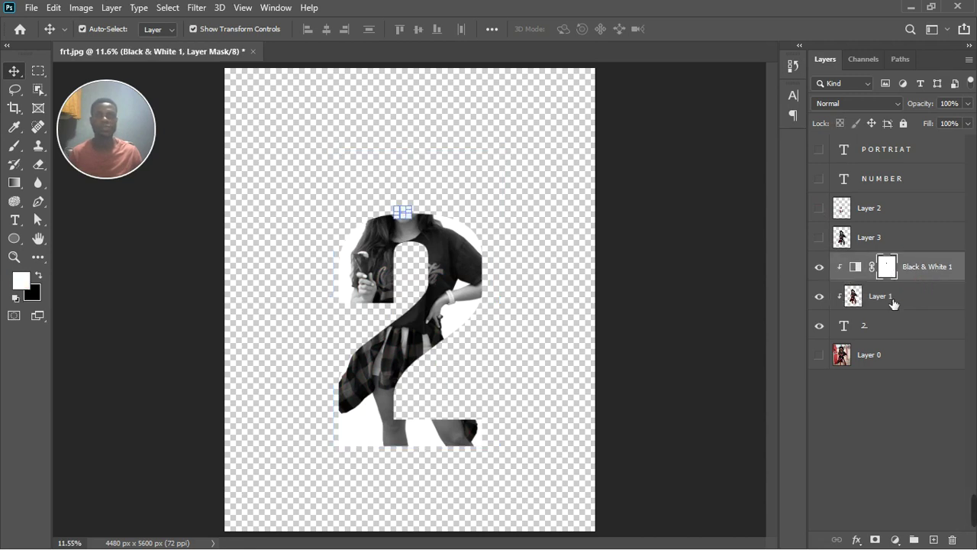
{"action": "left_click", "coordinate": [513, 210]}
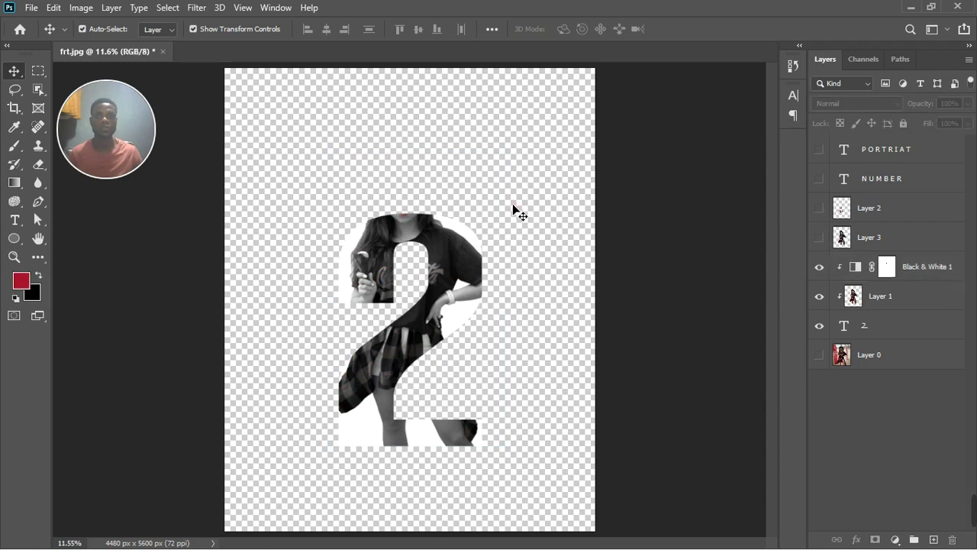
- Show Layer 3 and give it an inverted, fully hiding layer mask
{"action": "left_click", "coordinate": [819, 237]}
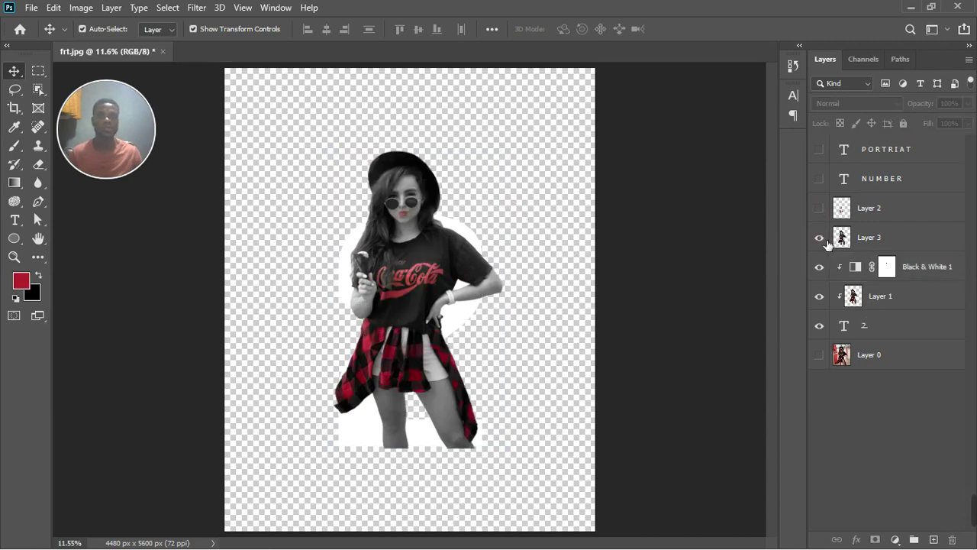
{"action": "left_click", "coordinate": [895, 242]}
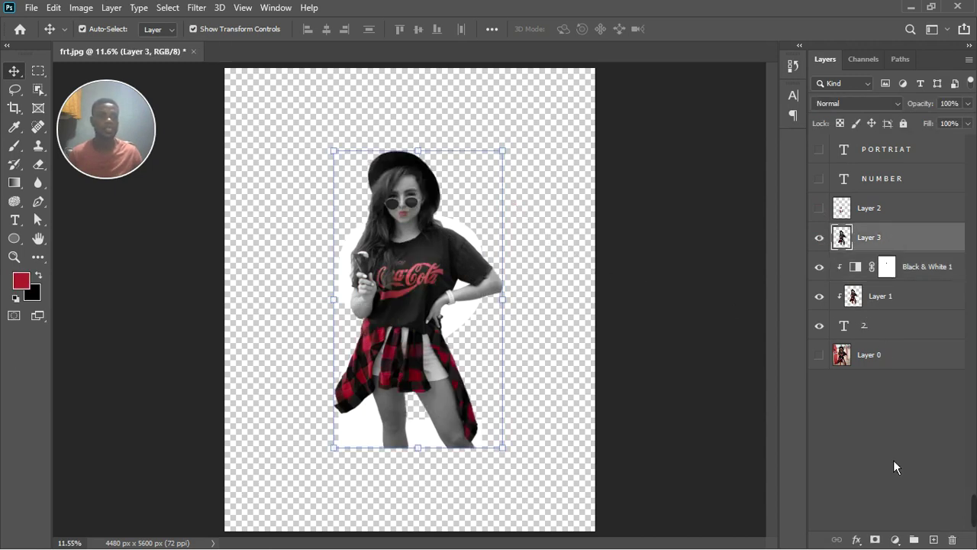
{"action": "left_click", "coordinate": [875, 540]}
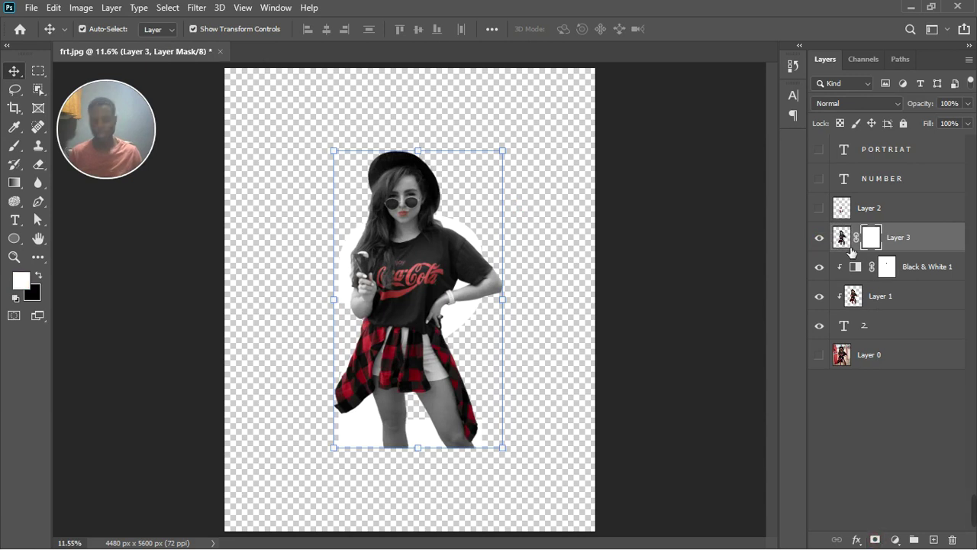
{"action": "key", "text": "ctrl+i"}
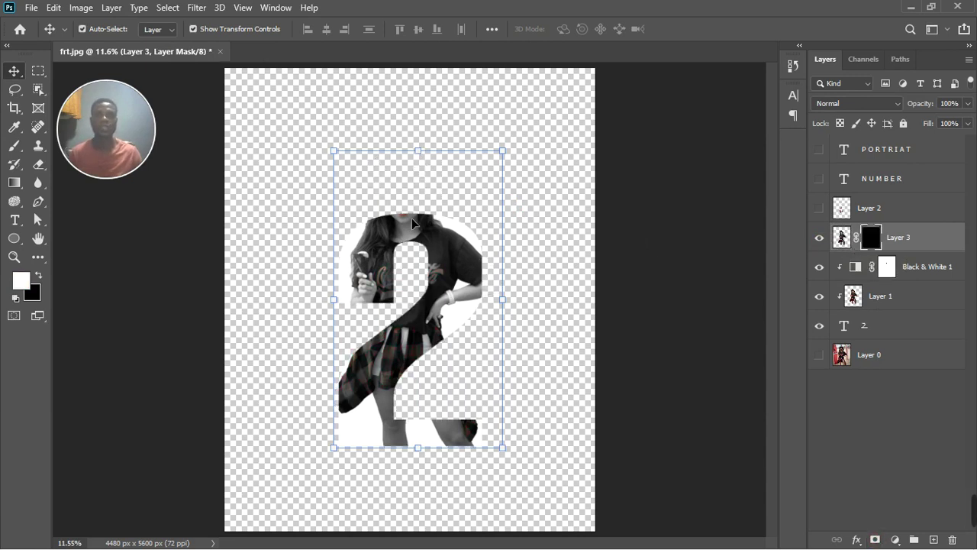
{"action": "scroll", "coordinate": [413, 218], "scroll_direction": "up", "scroll_amount": 2}
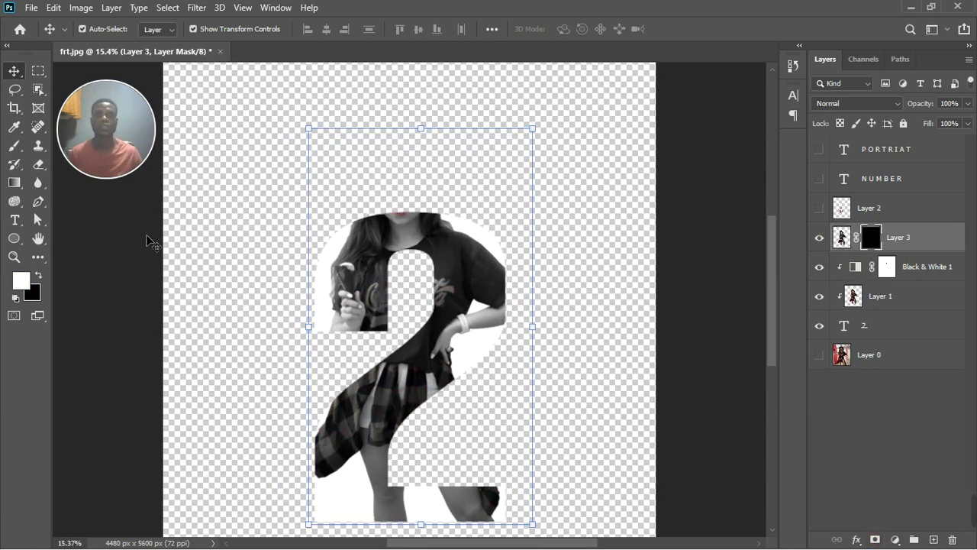
- Paint white with a 1000 px brush to reveal the hat, face and elbow
{"action": "left_click", "coordinate": [14, 145]}
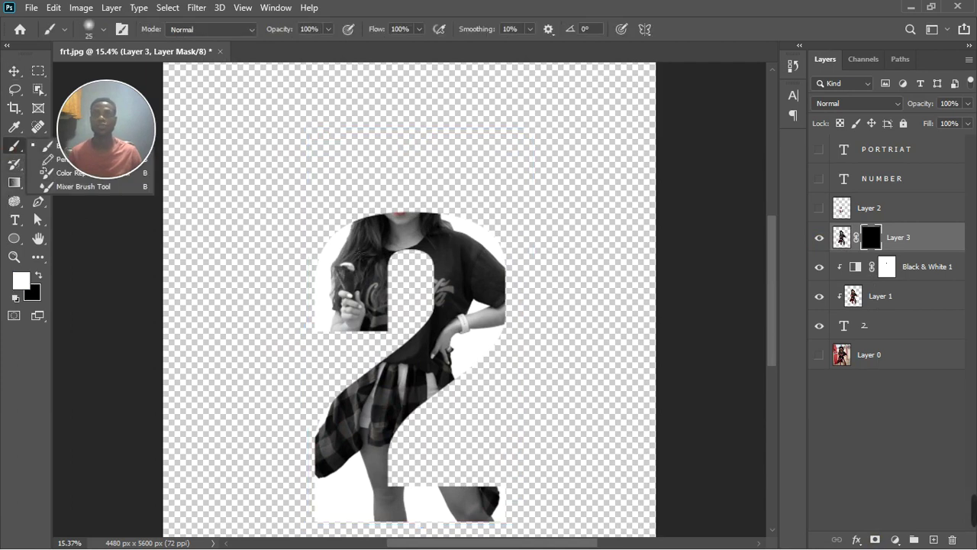
{"action": "key", "text": "bracketright"}
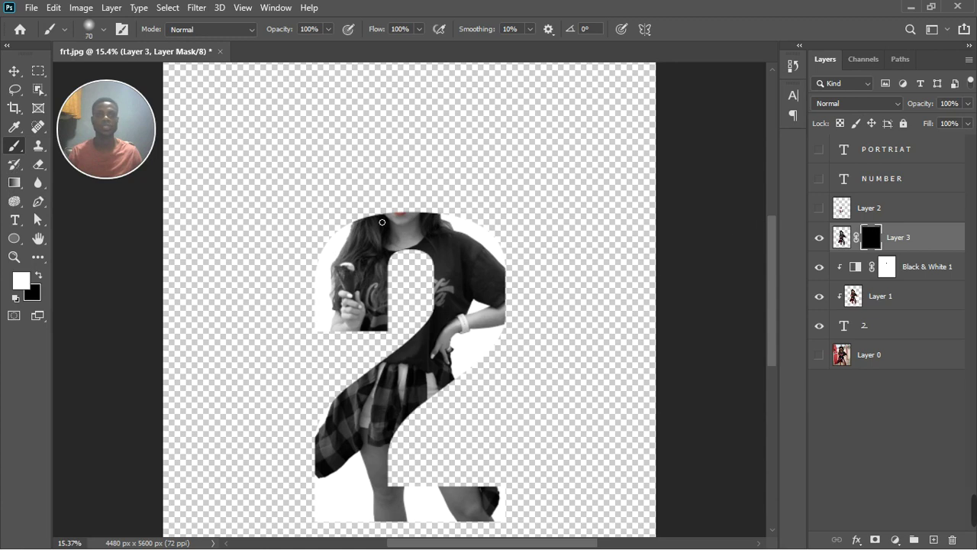
{"action": "key", "text": "bracketright"}
{"action": "key", "text": "bracketright"}
{"action": "key", "text": "bracketright"}
{"action": "key", "text": "bracketright"}
{"action": "key", "text": "bracketright"}
{"action": "key", "text": "bracketright"}
{"action": "key", "text": "bracketright"}
{"action": "key", "text": "bracketright"}
{"action": "key", "text": "bracketright"}
{"action": "key", "text": "bracketright"}
{"action": "key", "text": "bracketright"}
{"action": "key", "text": "bracketright"}
{"action": "key", "text": "bracketright"}
{"action": "key", "text": "bracketright"}
{"action": "key", "text": "bracketright"}
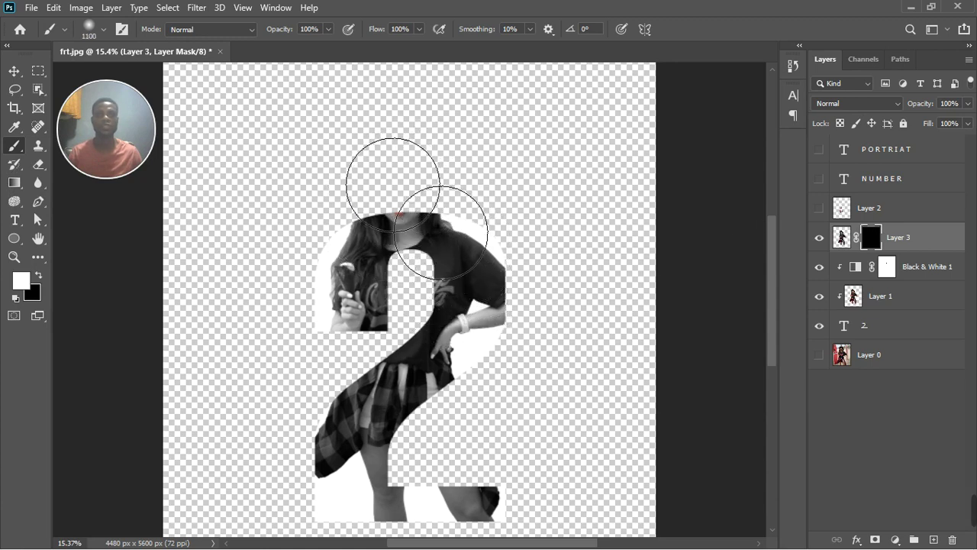
{"action": "key", "text": "bracketleft"}
{"action": "key", "text": "bracketleft"}
{"action": "key", "text": "bracketleft"}
{"action": "mouse_move", "coordinate": [431, 235]}
{"action": "left_mouse_down"}
{"action": "mouse_move", "coordinate": [416, 179]}
{"action": "mouse_move", "coordinate": [448, 229]}
{"action": "mouse_move", "coordinate": [436, 201]}
{"action": "mouse_move", "coordinate": [436, 271]}
{"action": "mouse_move", "coordinate": [458, 222]}
{"action": "mouse_move", "coordinate": [424, 220]}
{"action": "mouse_move", "coordinate": [447, 196]}
{"action": "mouse_move", "coordinate": [414, 170]}
{"action": "mouse_move", "coordinate": [526, 274]}
{"action": "left_mouse_up"}
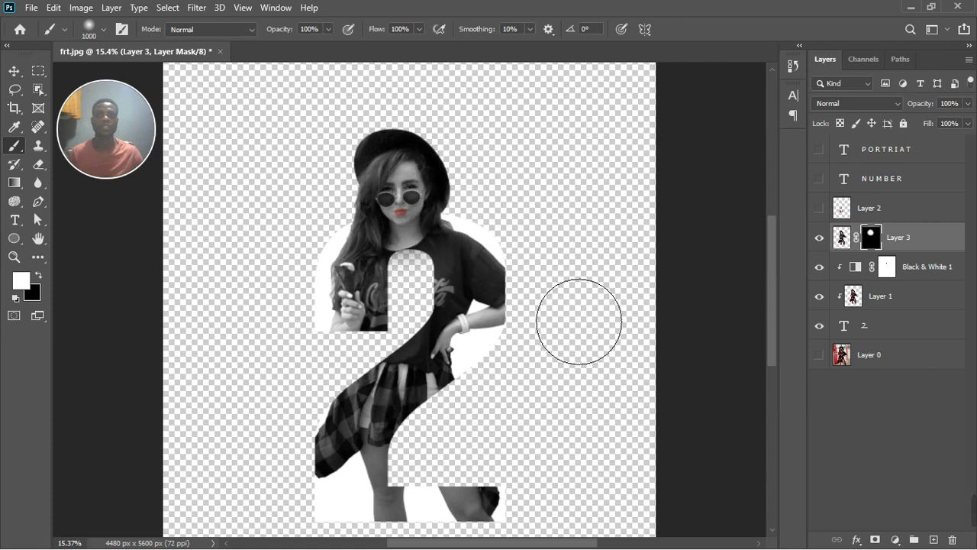
{"action": "mouse_move", "coordinate": [578, 316]}
{"action": "left_mouse_down"}
{"action": "mouse_move", "coordinate": [590, 331]}
{"action": "mouse_move", "coordinate": [582, 320]}
{"action": "mouse_move", "coordinate": [574, 332]}
{"action": "mouse_move", "coordinate": [585, 338]}
{"action": "mouse_move", "coordinate": [600, 310]}
{"action": "mouse_move", "coordinate": [587, 341]}
{"action": "left_mouse_up"}
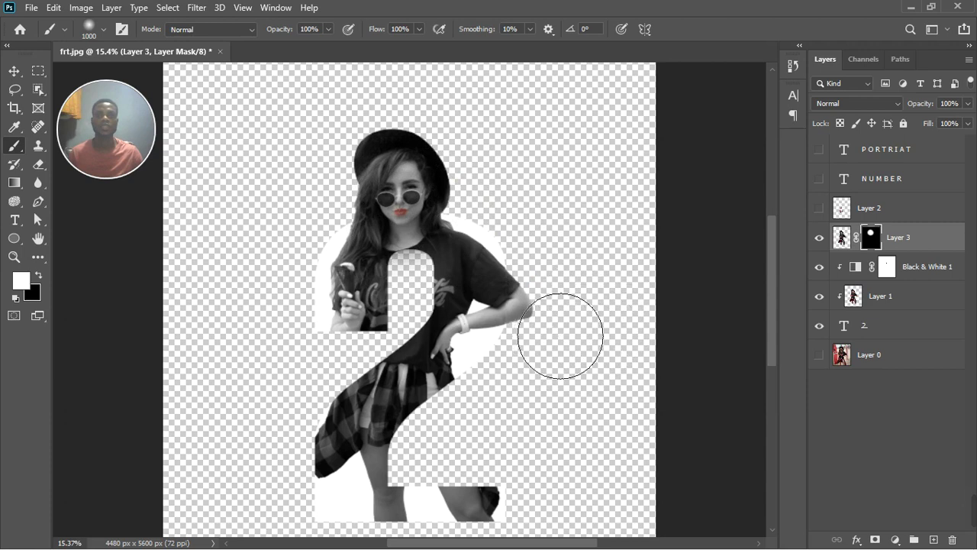
{"action": "scroll", "coordinate": [565, 273], "scroll_direction": "down", "scroll_amount": 2}
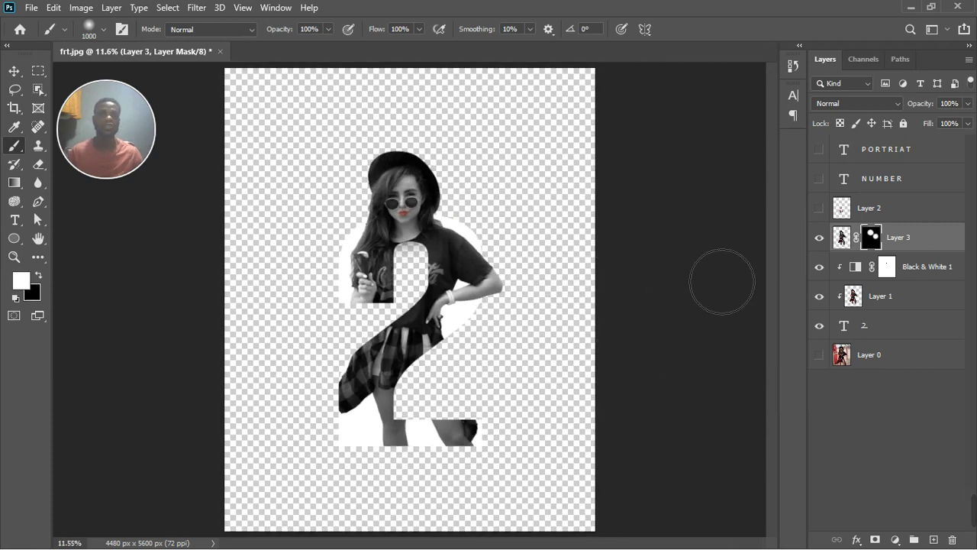
- Make Layer 2 visible, move it beneath Layer 3, and clip it to the layer below
{"action": "left_click", "coordinate": [906, 217]}
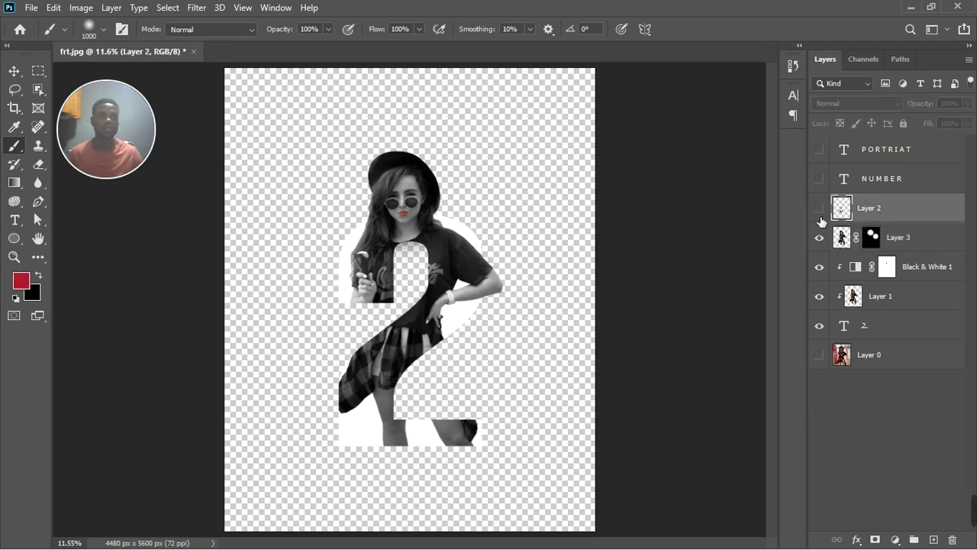
{"action": "left_click", "coordinate": [823, 212]}
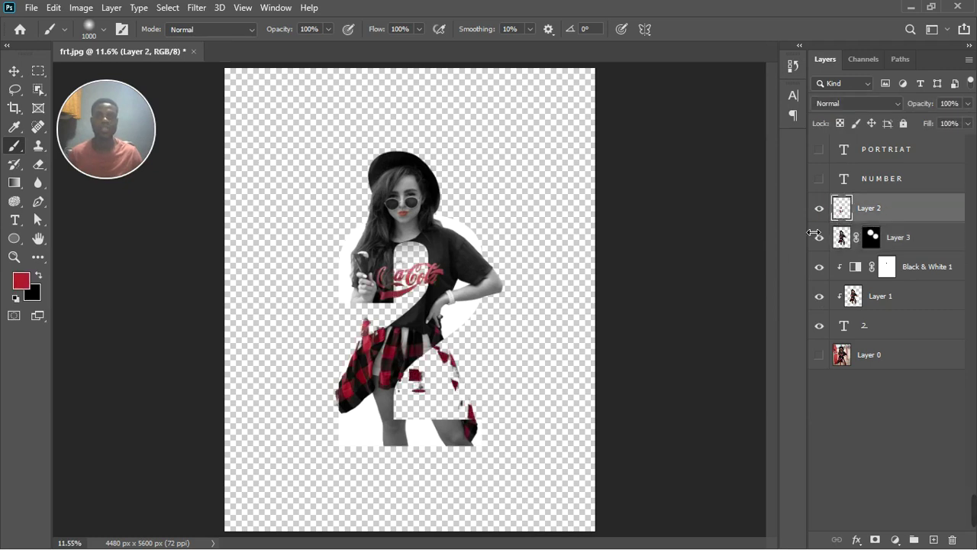
{"action": "scroll", "coordinate": [384, 272], "scroll_direction": "up", "scroll_amount": 3}
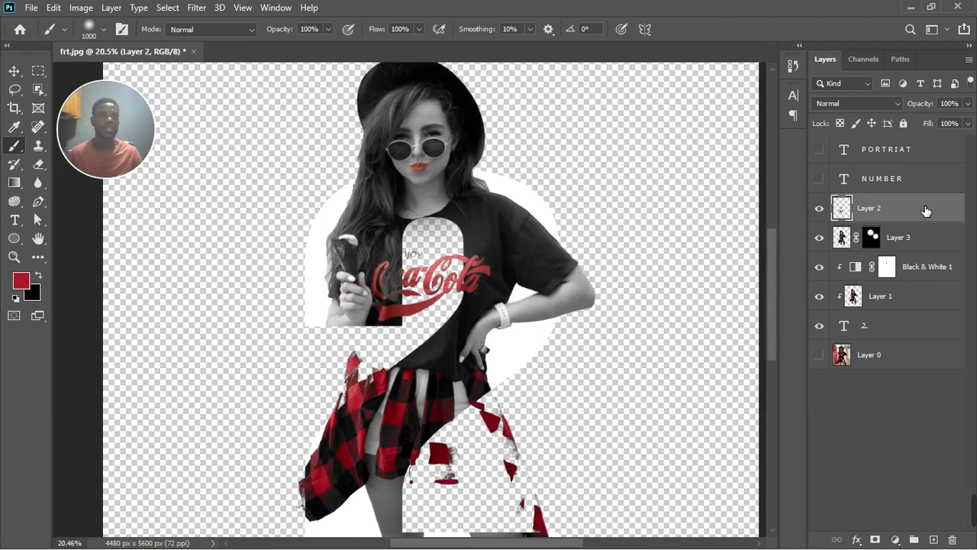
{"action": "left_click_drag", "start_coordinate": [927, 211], "coordinate": [935, 263]}
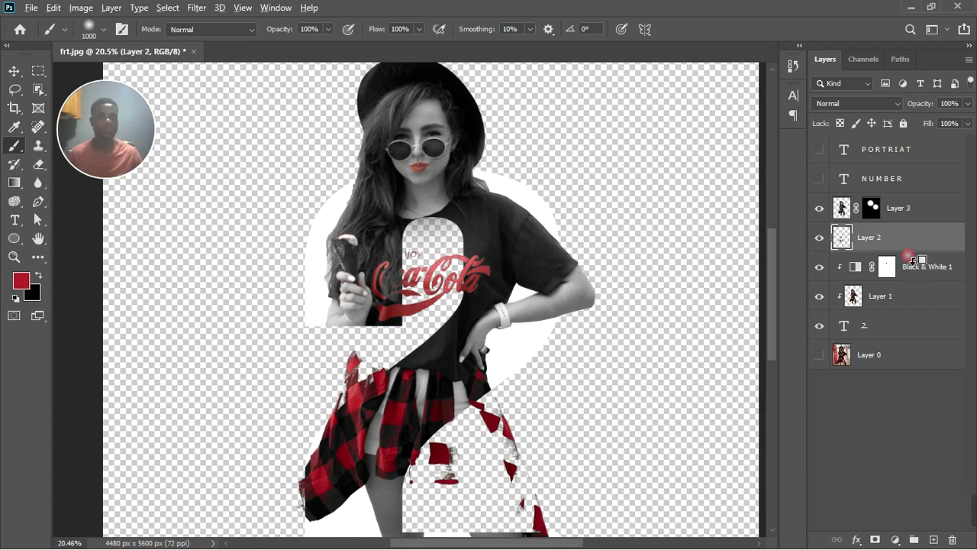
{"action": "left_click", "coordinate": [913, 260], "text": "alt"}
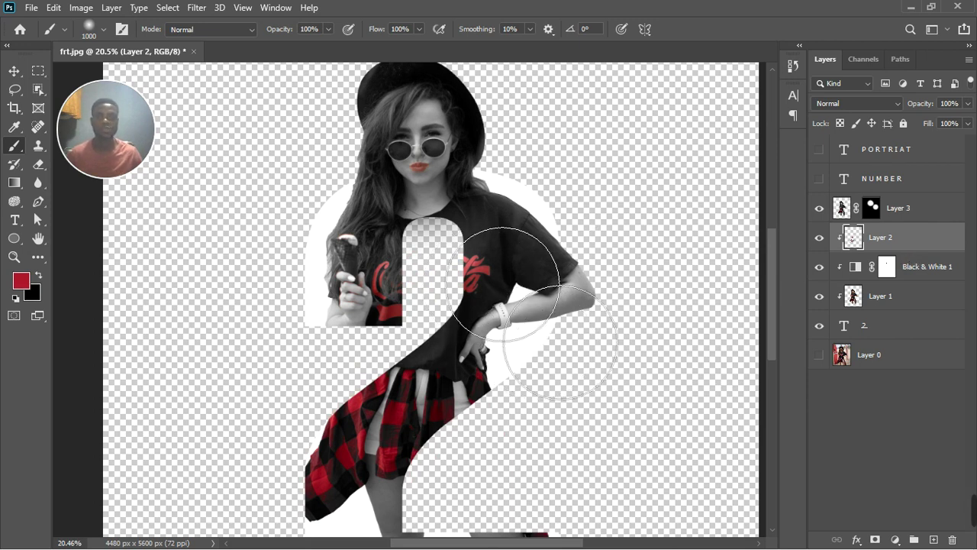
{"action": "scroll", "coordinate": [530, 348], "scroll_direction": "down", "scroll_amount": 1}
{"action": "scroll", "coordinate": [607, 446], "scroll_direction": "down", "scroll_amount": 2}
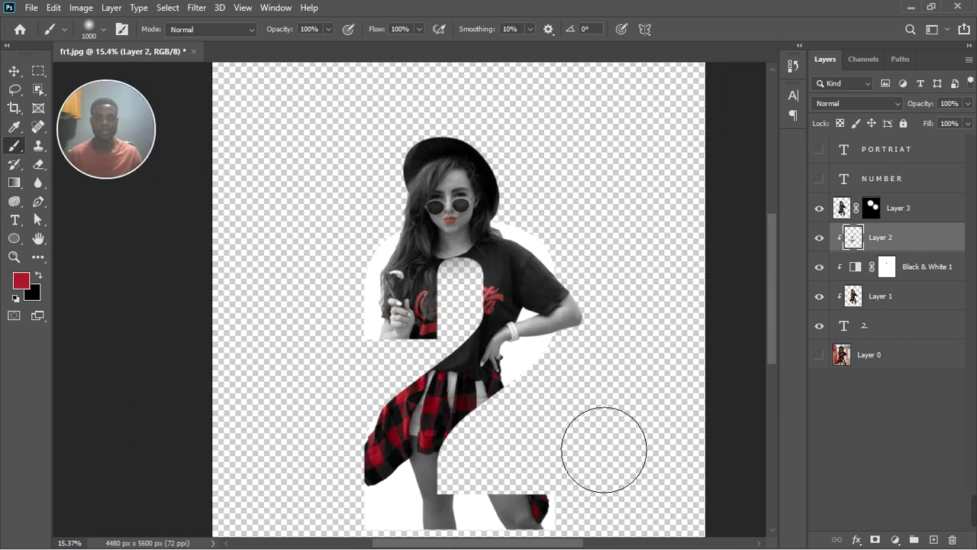
- Add an af162c Solid Color fill layer just above Layer 0, then select Layer 3
{"action": "left_click", "coordinate": [915, 469]}
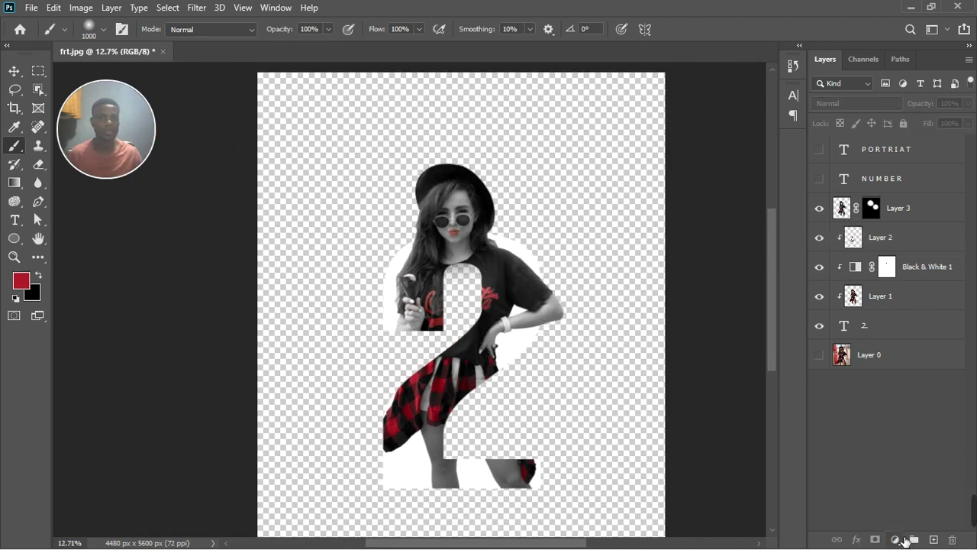
{"action": "left_click", "coordinate": [896, 539]}
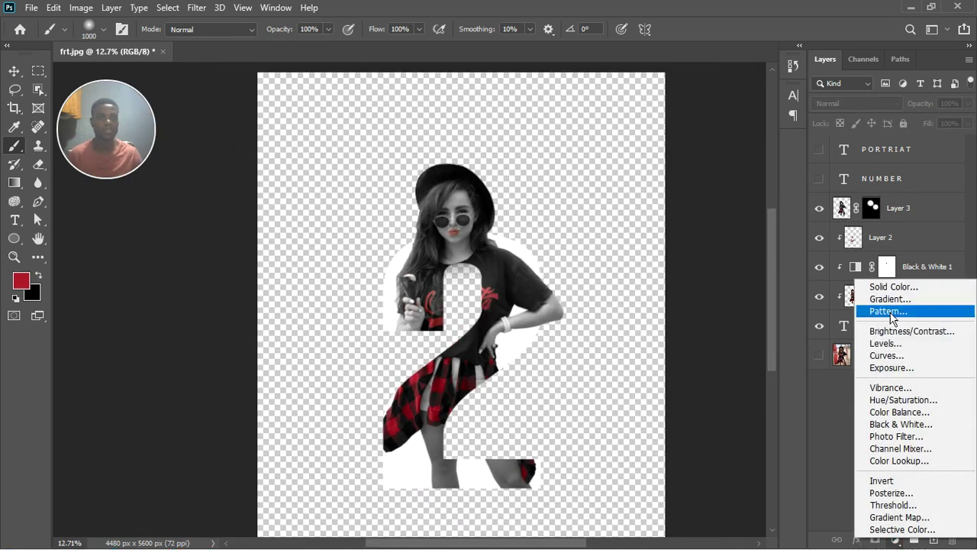
{"action": "left_click", "coordinate": [897, 291]}
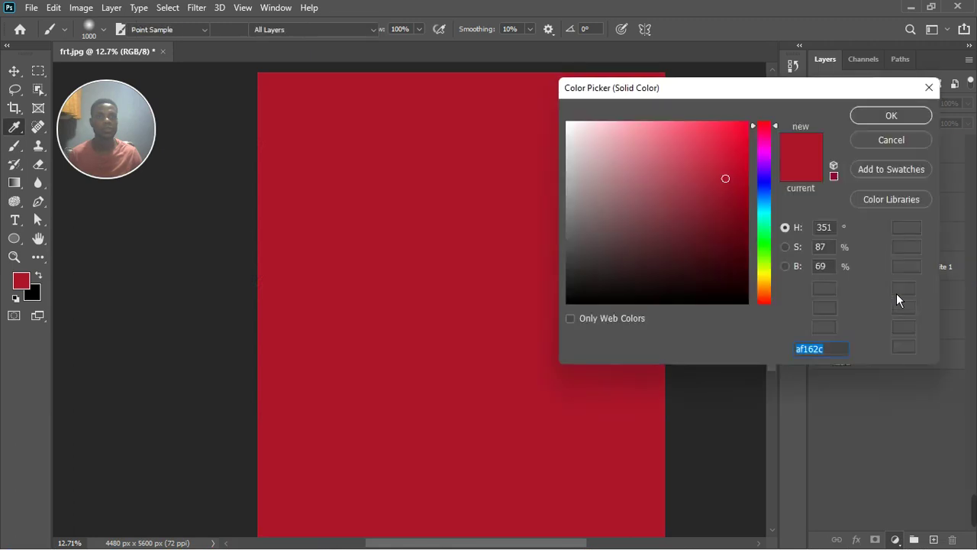
{"action": "left_click", "coordinate": [891, 117]}
{"action": "left_click_drag", "start_coordinate": [905, 149], "coordinate": [909, 375]}
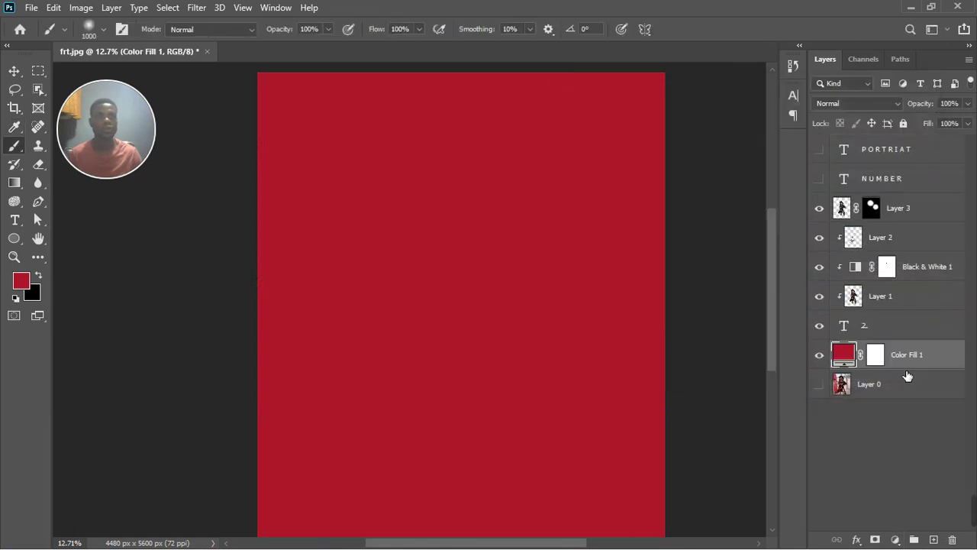
{"action": "scroll", "coordinate": [477, 233], "scroll_direction": "down", "scroll_amount": 2}
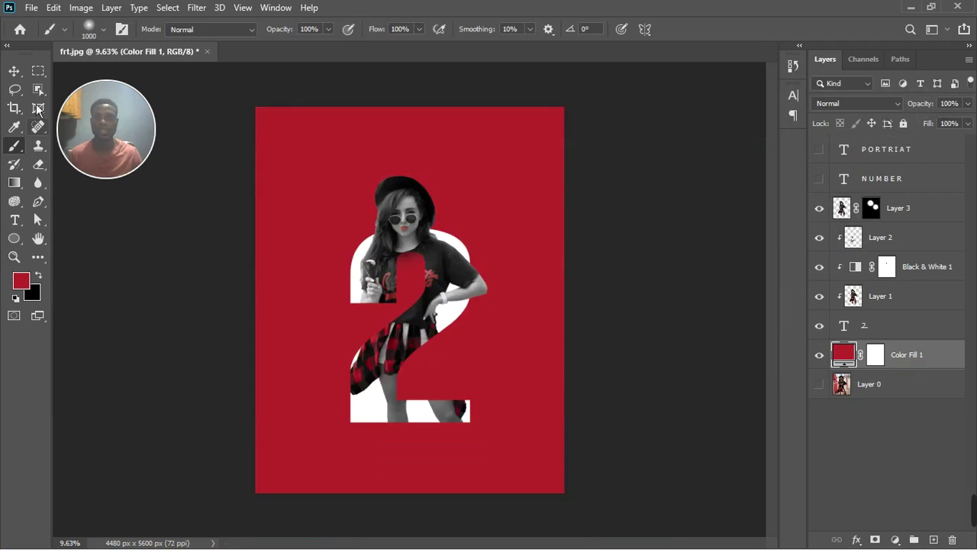
{"action": "left_click", "coordinate": [13, 71]}
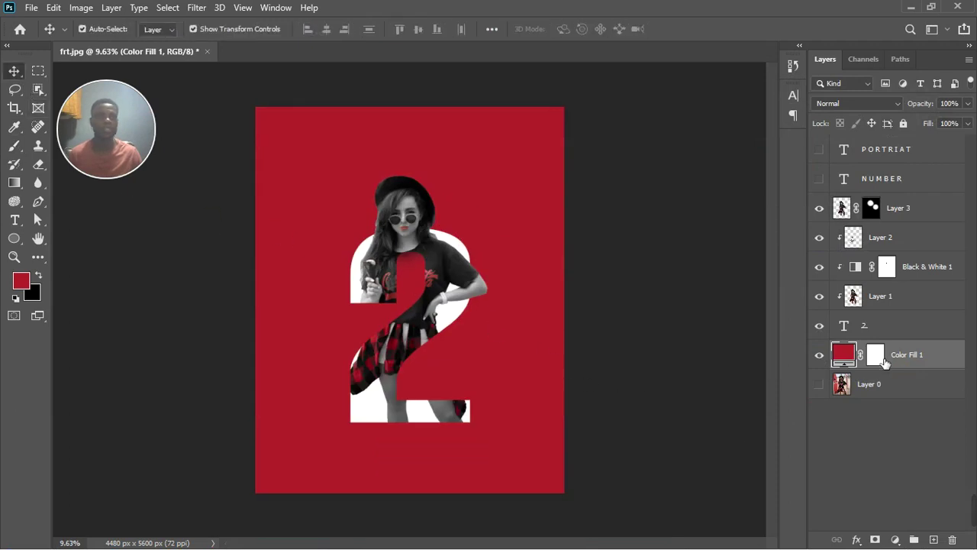
{"action": "left_click", "coordinate": [912, 219]}
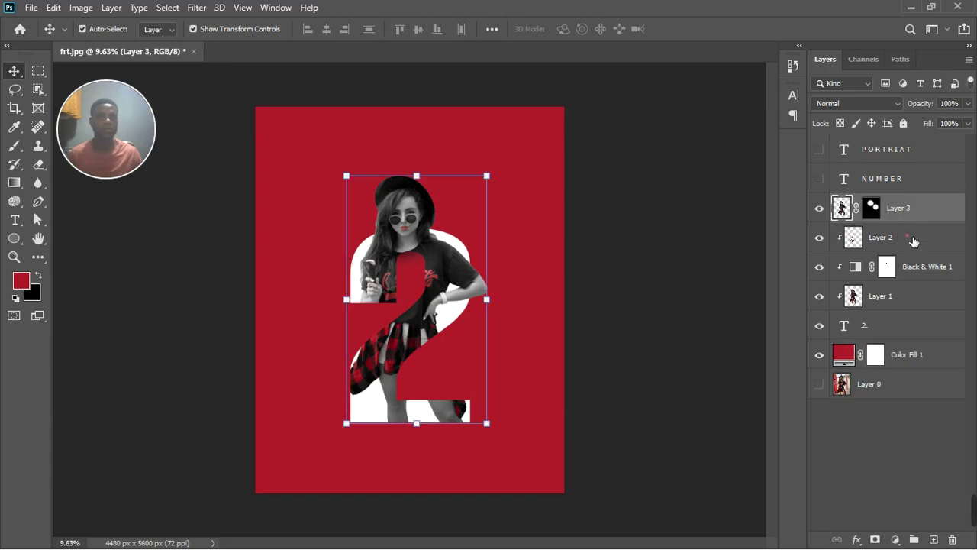
- Add a Hue/Saturation adjustment layer above Layer 2
{"action": "left_click", "coordinate": [914, 241]}
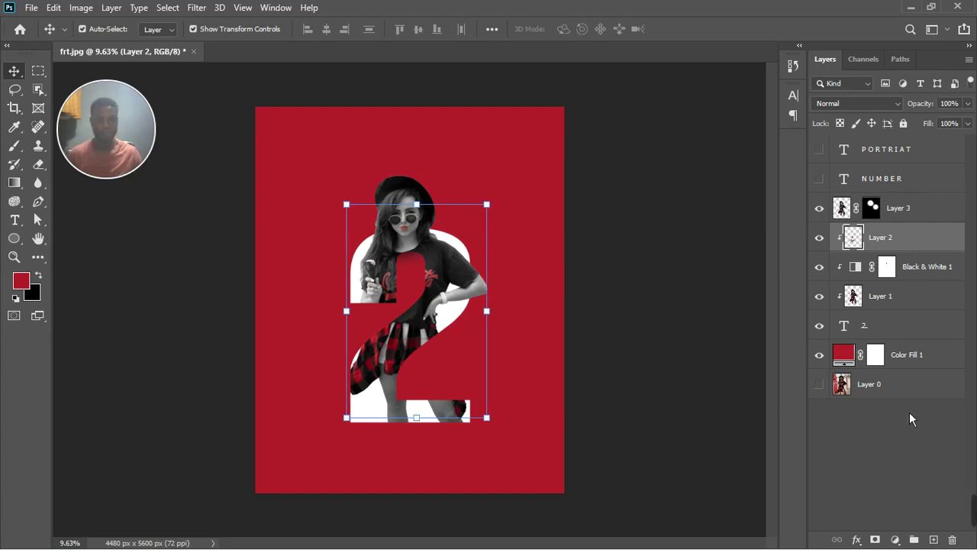
{"action": "left_click", "coordinate": [898, 540]}
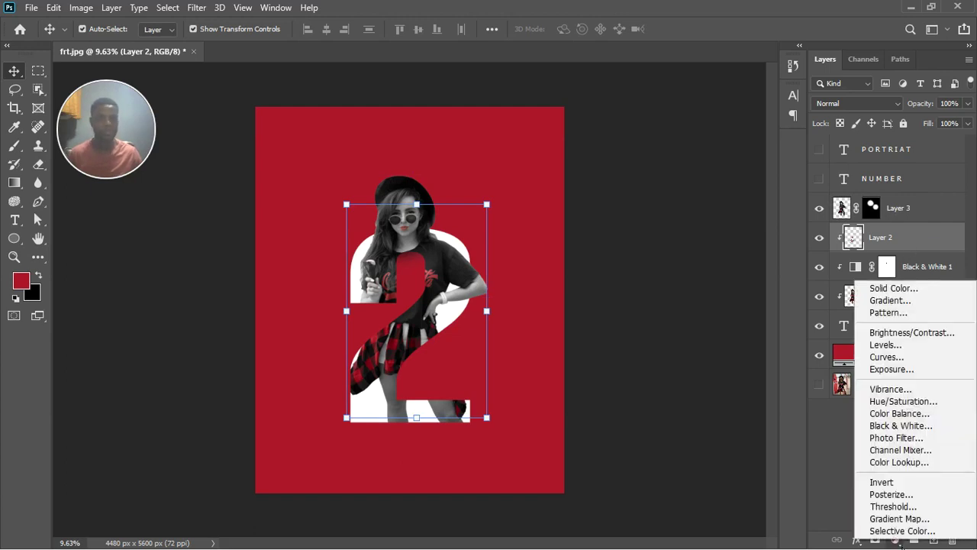
{"action": "left_click", "coordinate": [901, 401]}
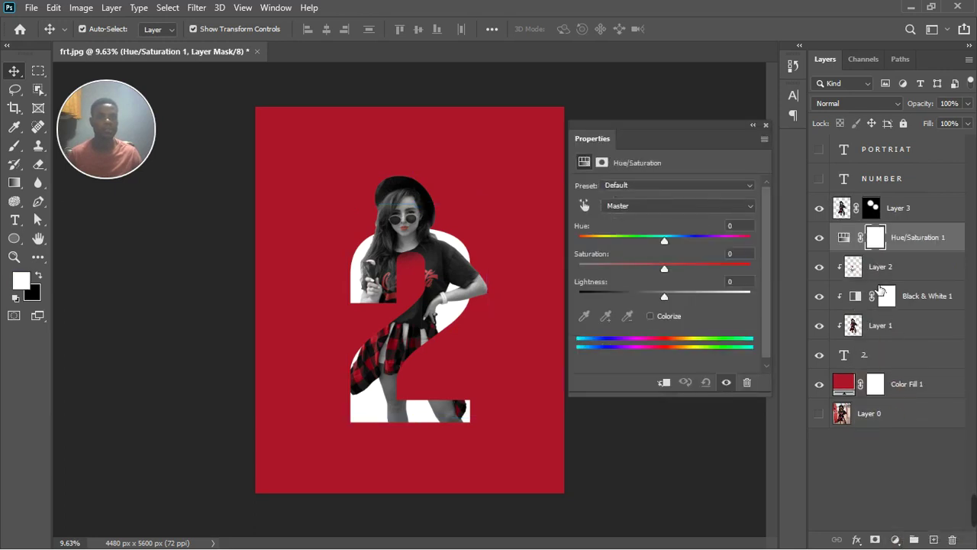
{"action": "left_click", "coordinate": [843, 263], "text": "alt"}
{"action": "left_click", "coordinate": [849, 242]}
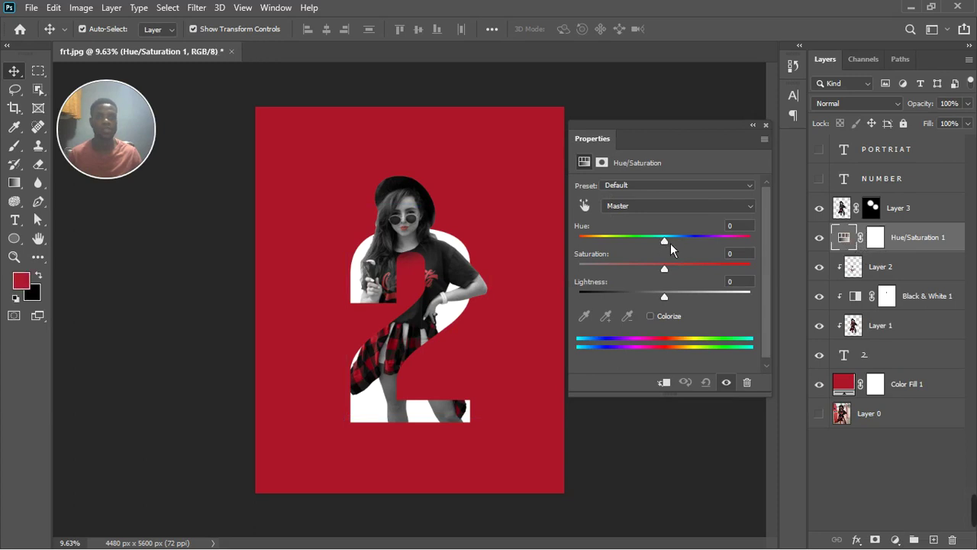
- Clip the Hue/Saturation layer to Layer 2 and set Hue to about -143
{"action": "left_click_drag", "start_coordinate": [671, 243], "coordinate": [714, 253]}
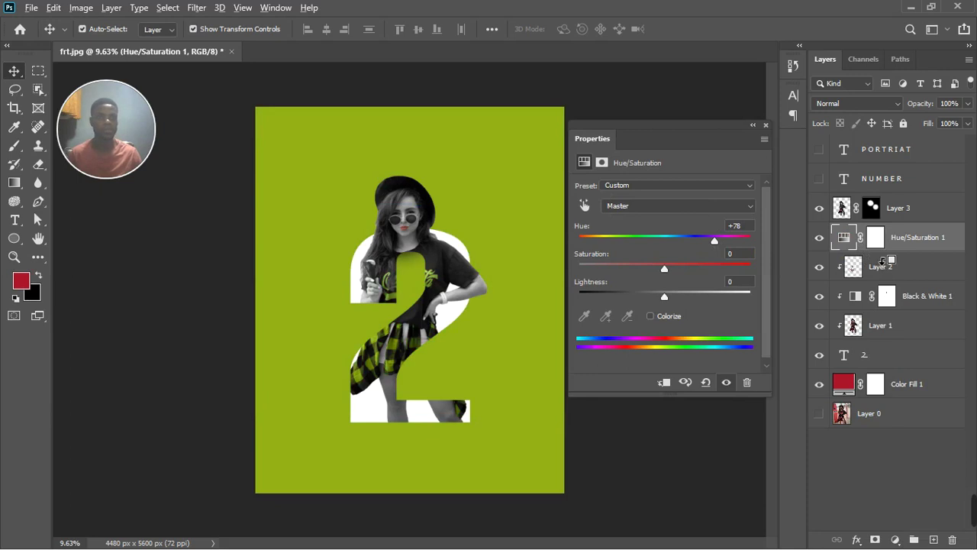
{"action": "left_click", "coordinate": [882, 253], "text": "alt"}
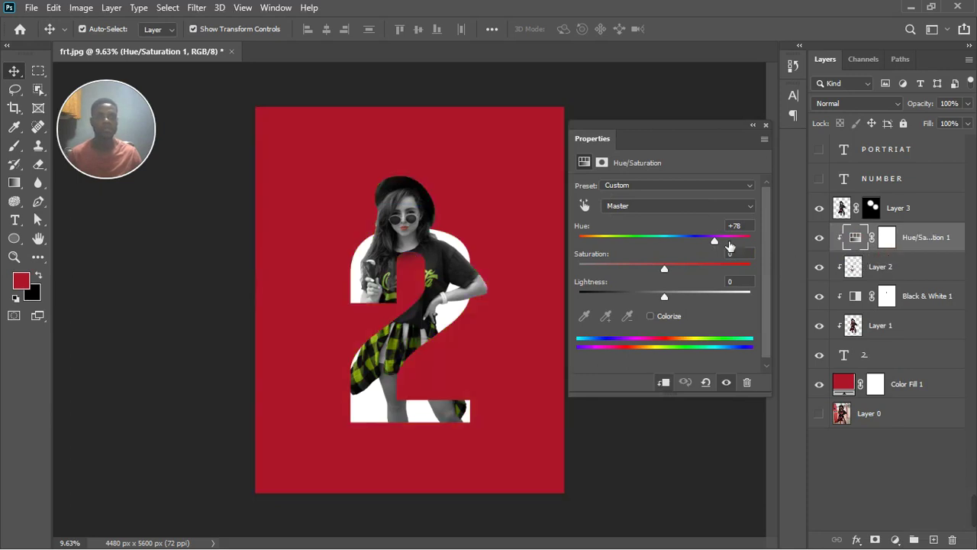
{"action": "left_click_drag", "start_coordinate": [724, 243], "coordinate": [602, 258]}
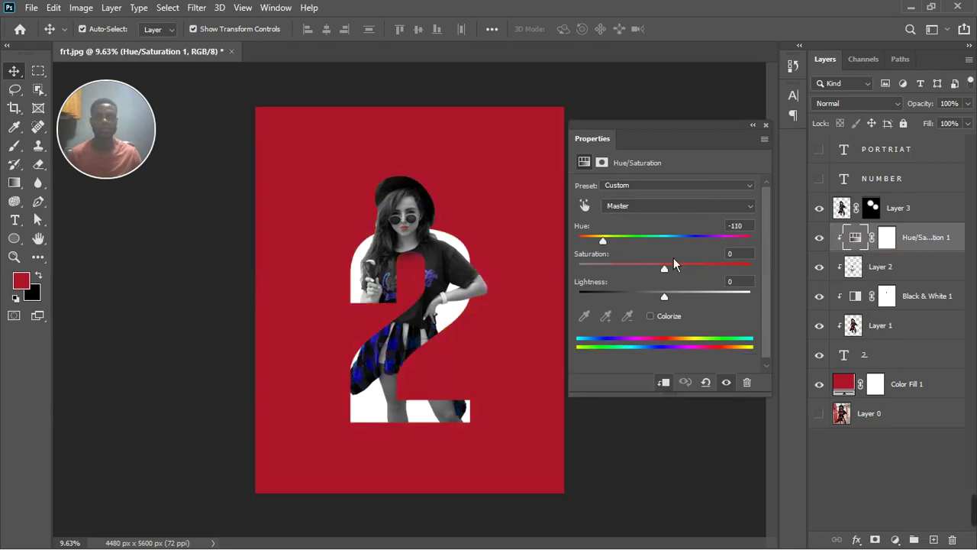
{"action": "left_click_drag", "start_coordinate": [674, 263], "coordinate": [598, 267]}
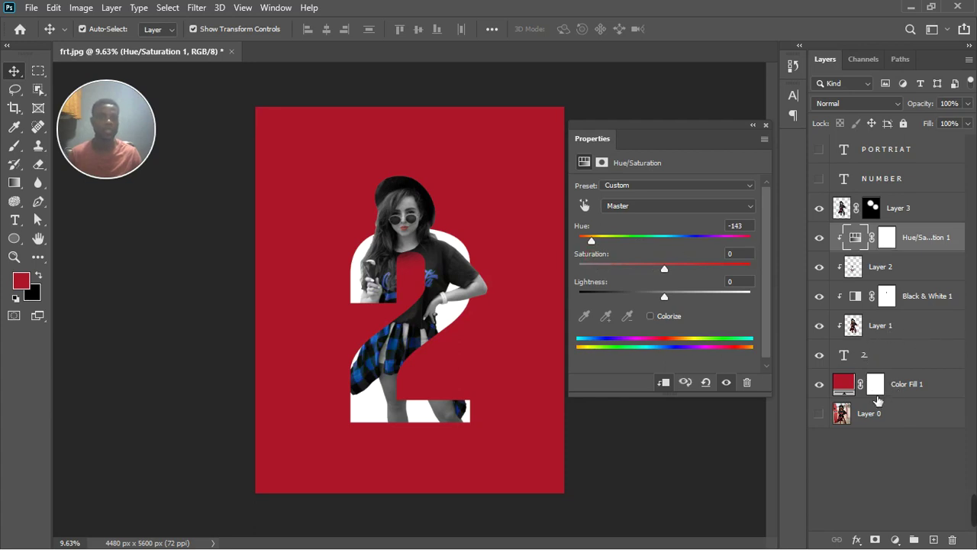
- Recolour Color Fill 1 to the skirt's sampled blue, 0e5691
{"action": "double_click", "coordinate": [846, 385]}
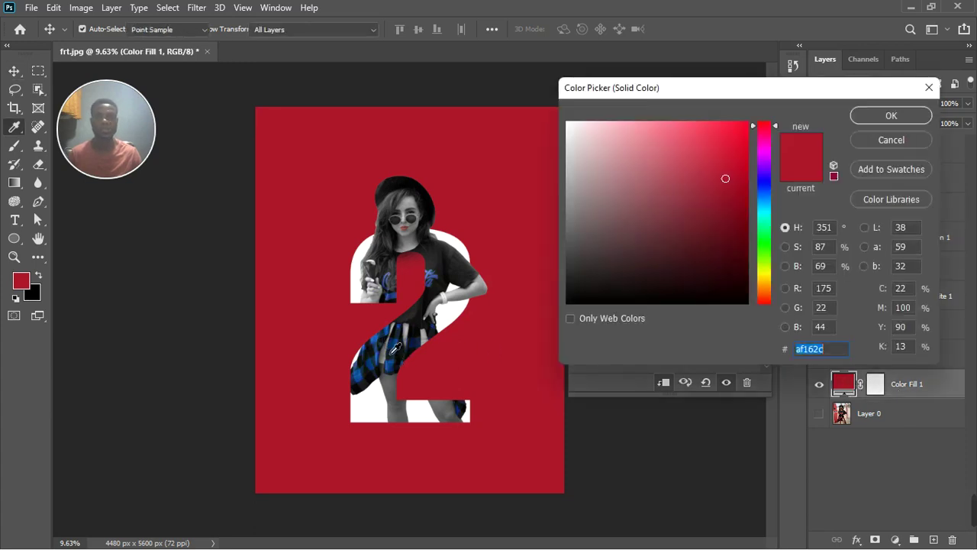
{"action": "left_click", "coordinate": [398, 354]}
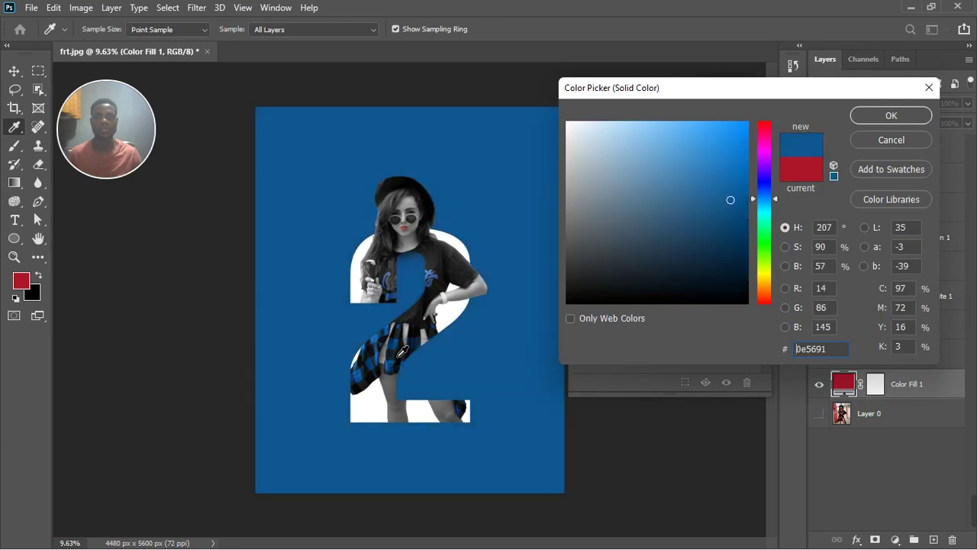
{"action": "left_click", "coordinate": [908, 122]}
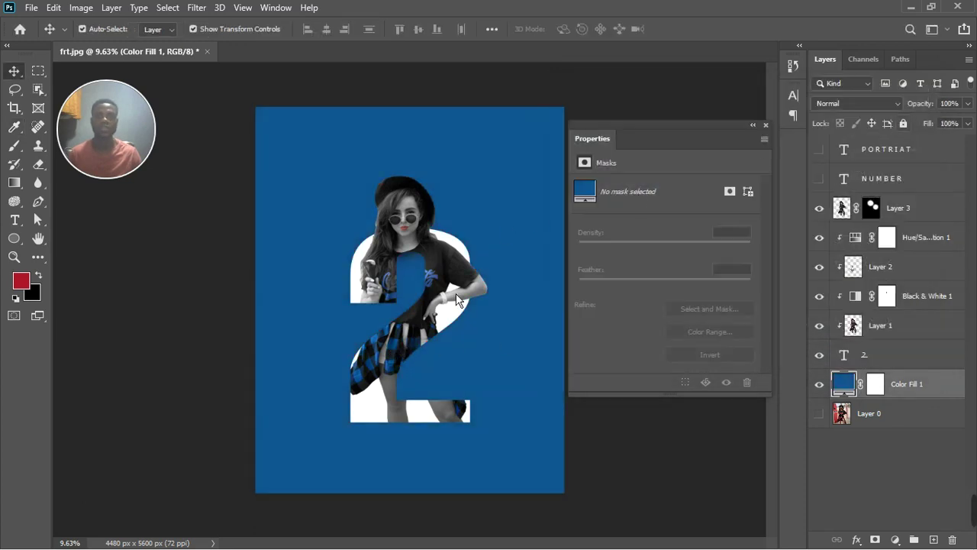
{"action": "left_click", "coordinate": [766, 125]}
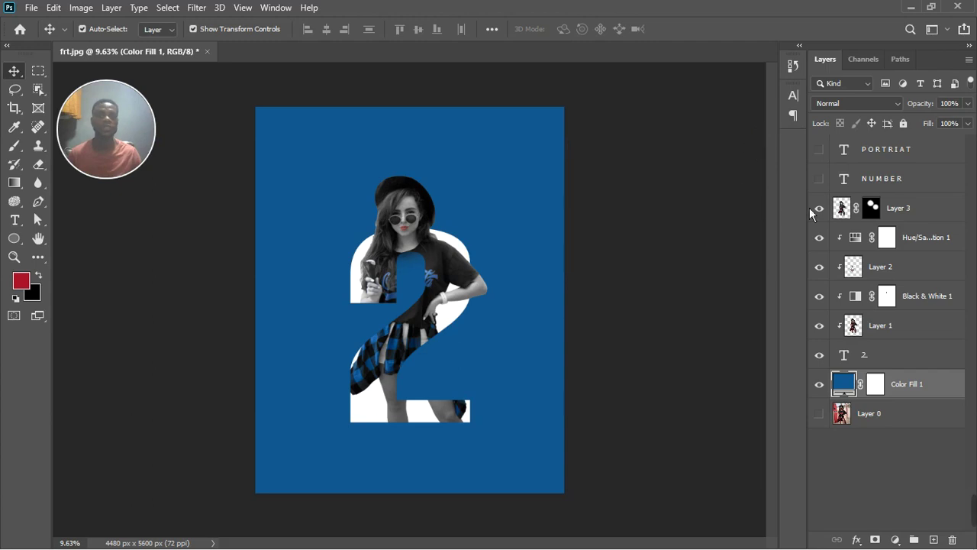
- Show the NUMBER caption and nudge it slightly down on the canvas
{"action": "left_click", "coordinate": [819, 179]}
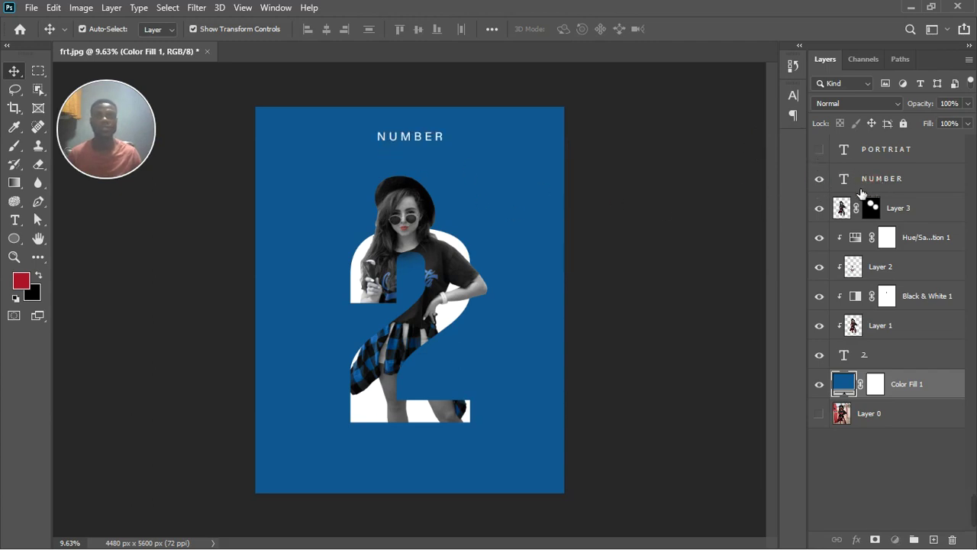
{"action": "left_click", "coordinate": [399, 136]}
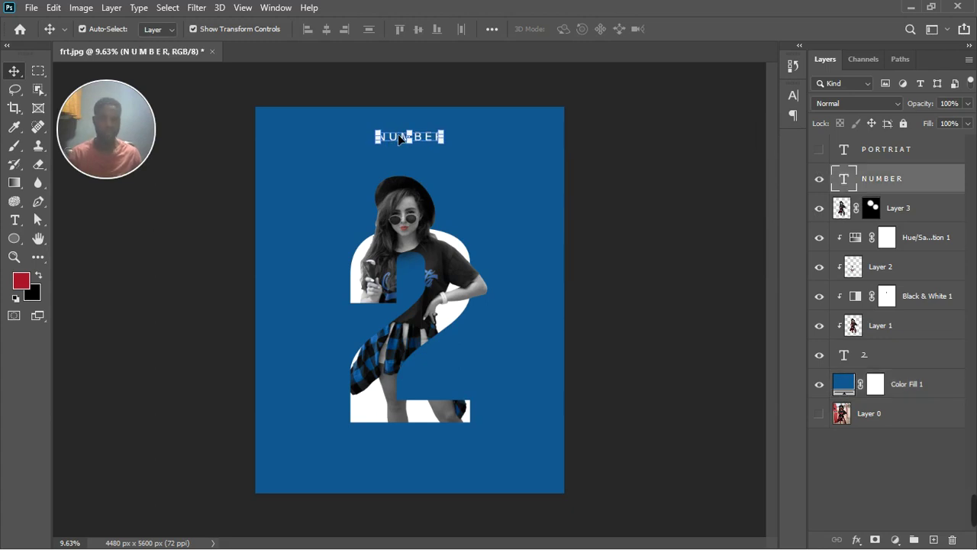
{"action": "left_click_drag", "start_coordinate": [398, 138], "coordinate": [413, 155]}
- Show the PORTRIAT caption below the numeral and position NUMBER just above the hat
{"action": "left_click", "coordinate": [819, 149]}
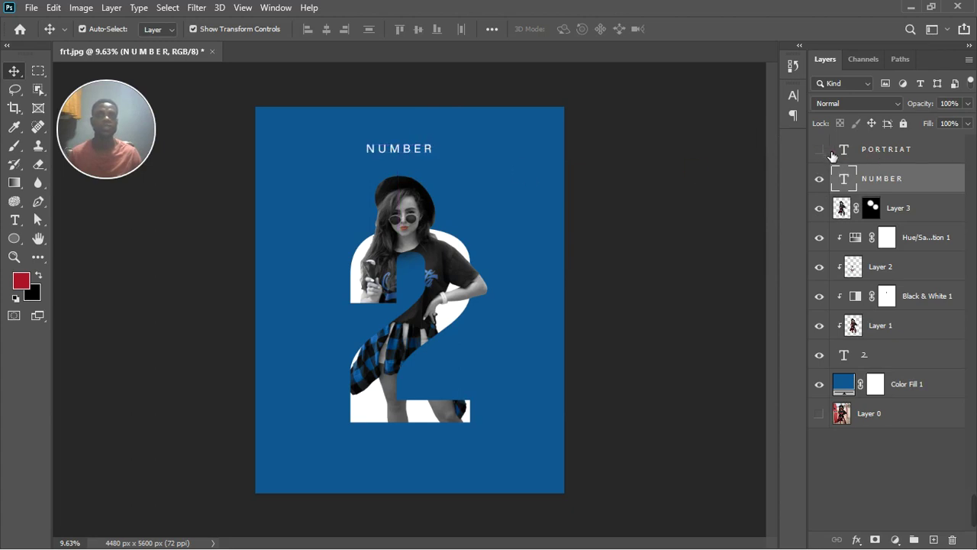
{"action": "left_click", "coordinate": [832, 155]}
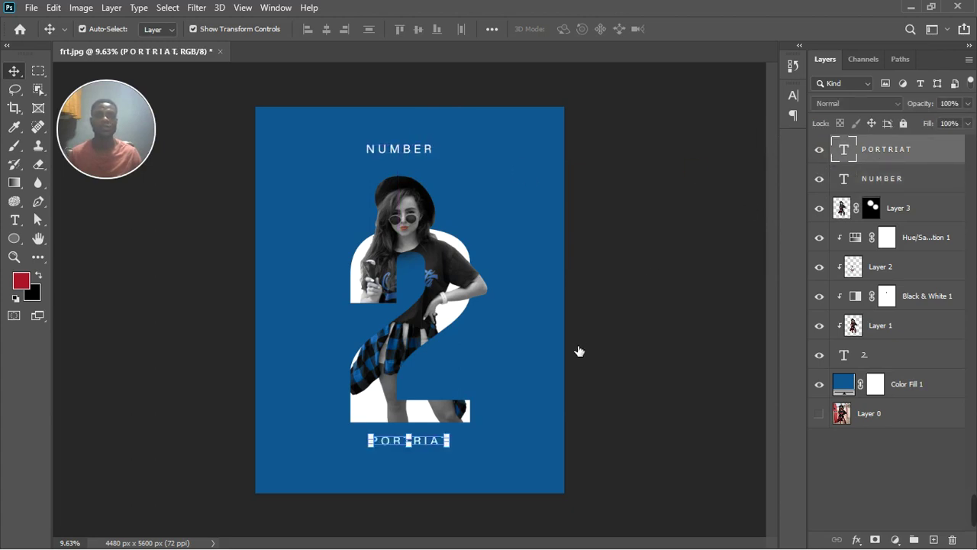
{"action": "left_click", "coordinate": [624, 407]}
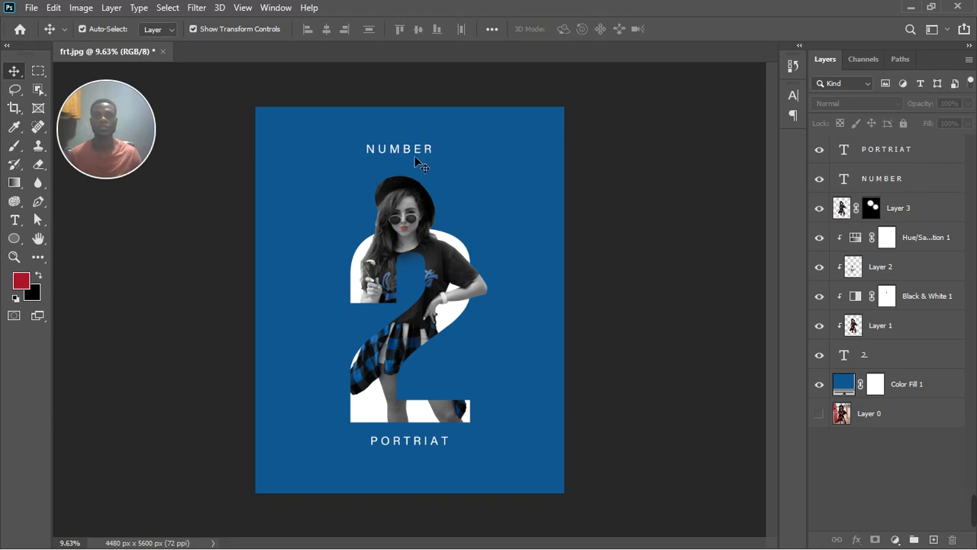
{"action": "left_click_drag", "start_coordinate": [404, 150], "coordinate": [406, 162]}
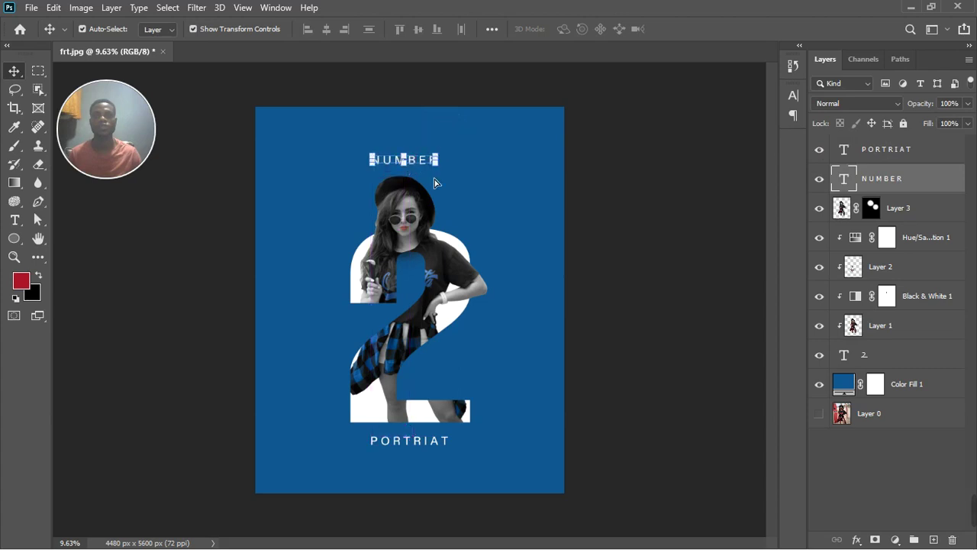
{"action": "left_click", "coordinate": [892, 441]}
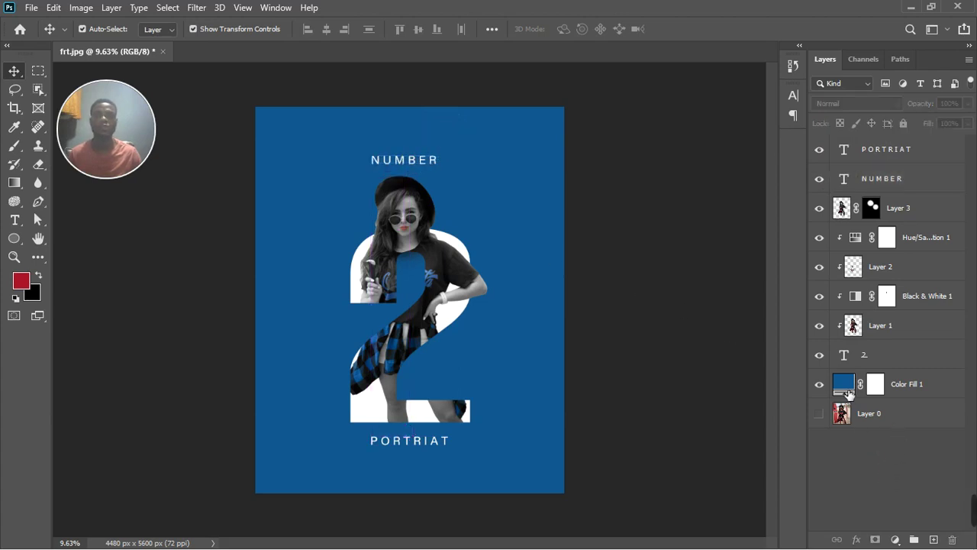
{"action": "left_click", "coordinate": [891, 360]}
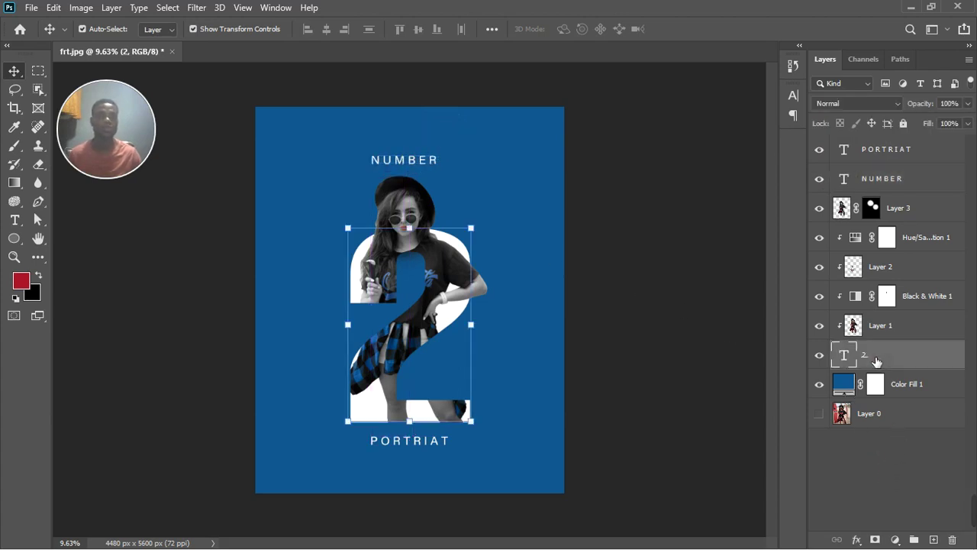
- Retype the large numeral as 8 after trying 3 through 6, and commit it
{"action": "left_click", "coordinate": [15, 221]}
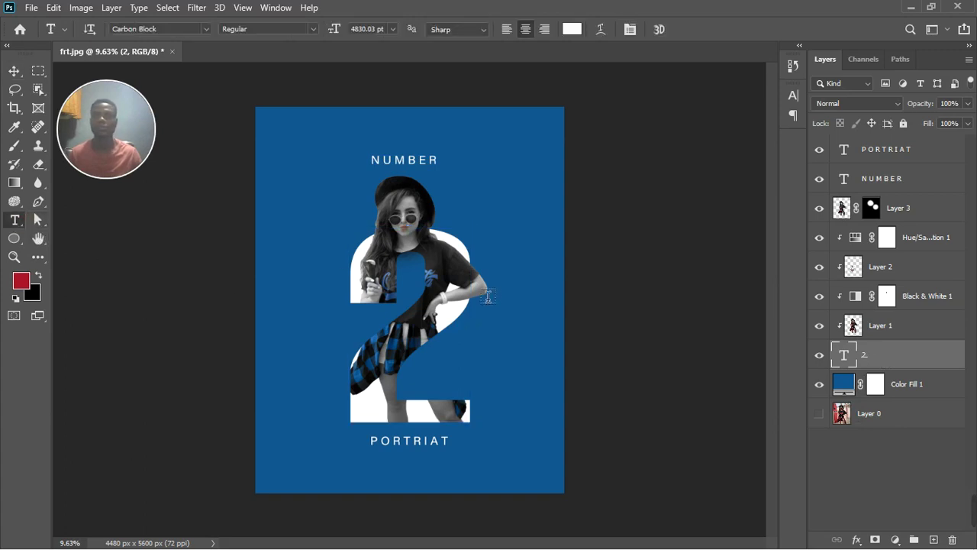
{"action": "left_click", "coordinate": [436, 319]}
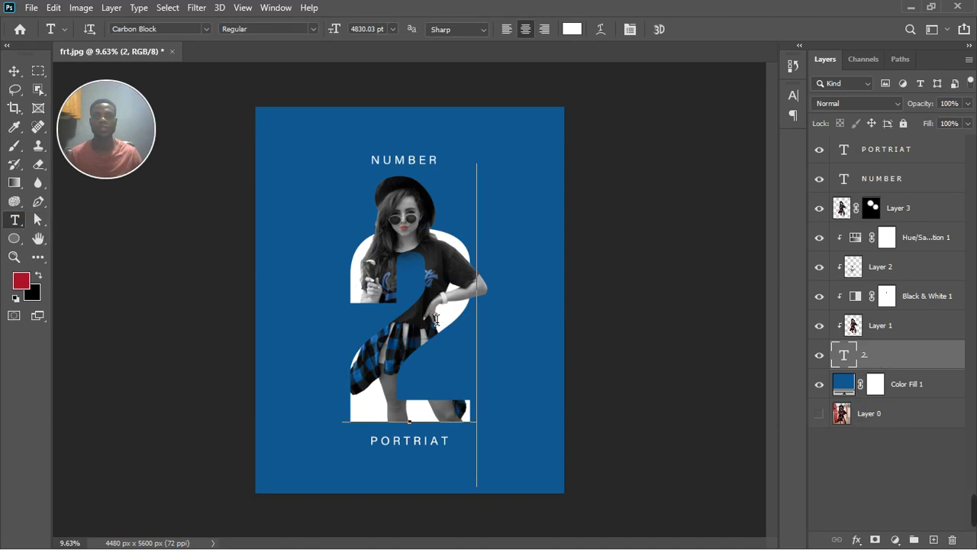
{"action": "key", "text": "BackSpace"}
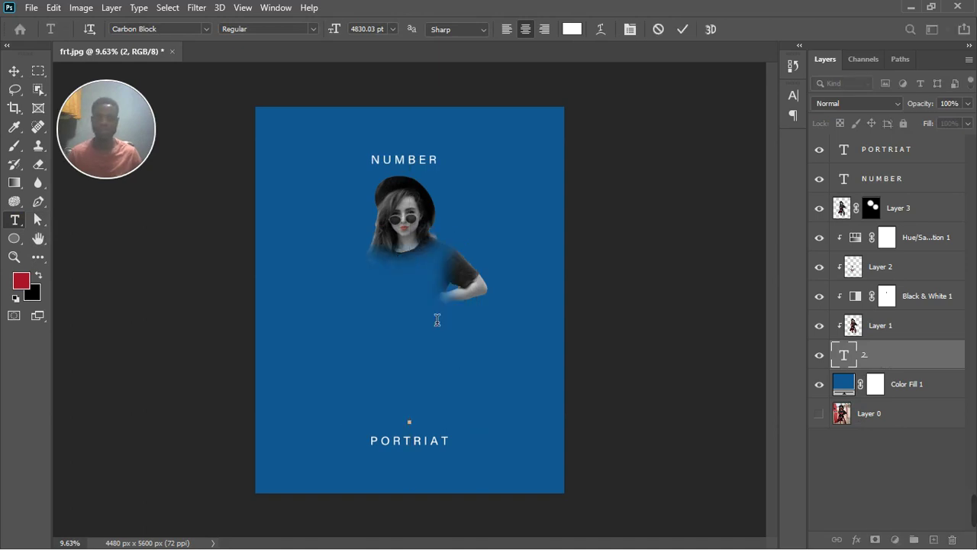
{"action": "type", "text": "3"}
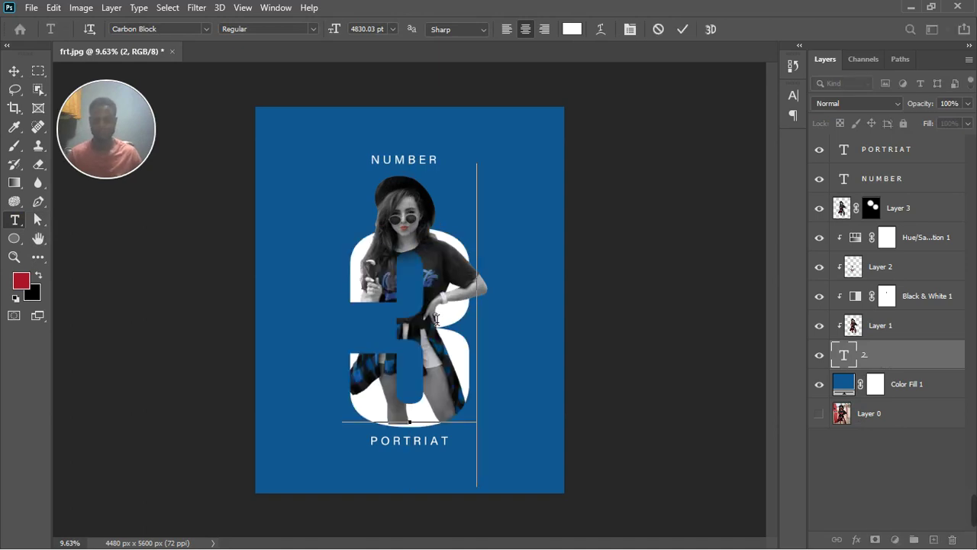
{"action": "key", "text": "BackSpace"}
{"action": "type", "text": "4"}
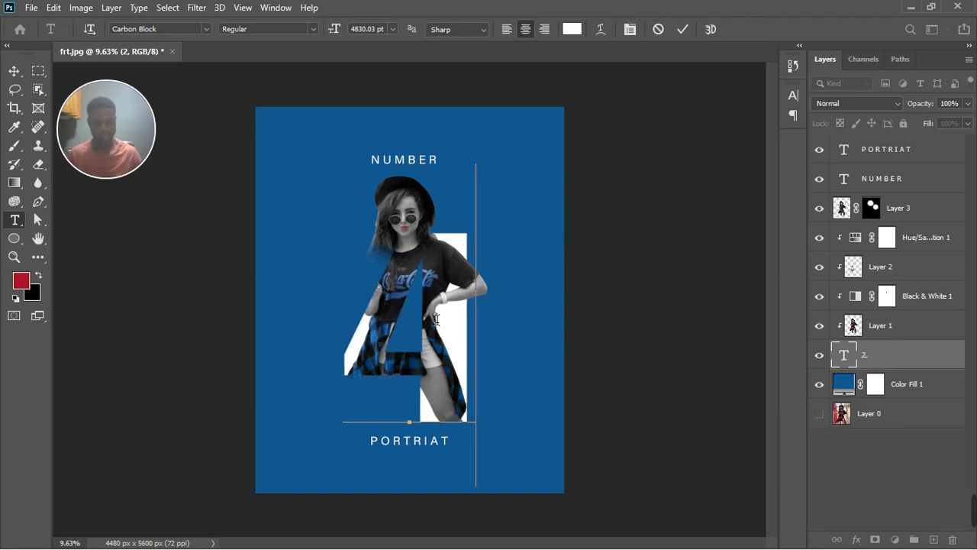
{"action": "key", "text": "BackSpace"}
{"action": "type", "text": "5"}
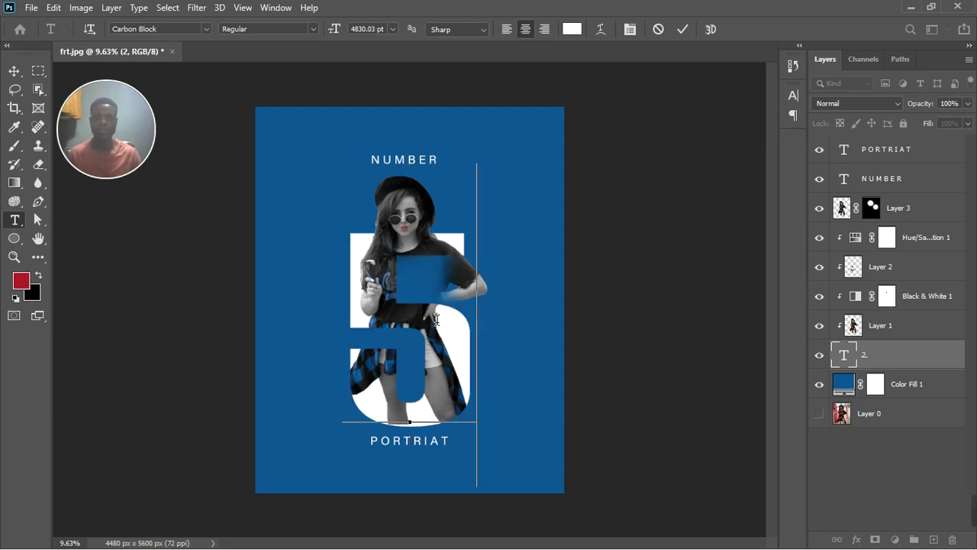
{"action": "key", "text": "BackSpace"}
{"action": "type", "text": "6"}
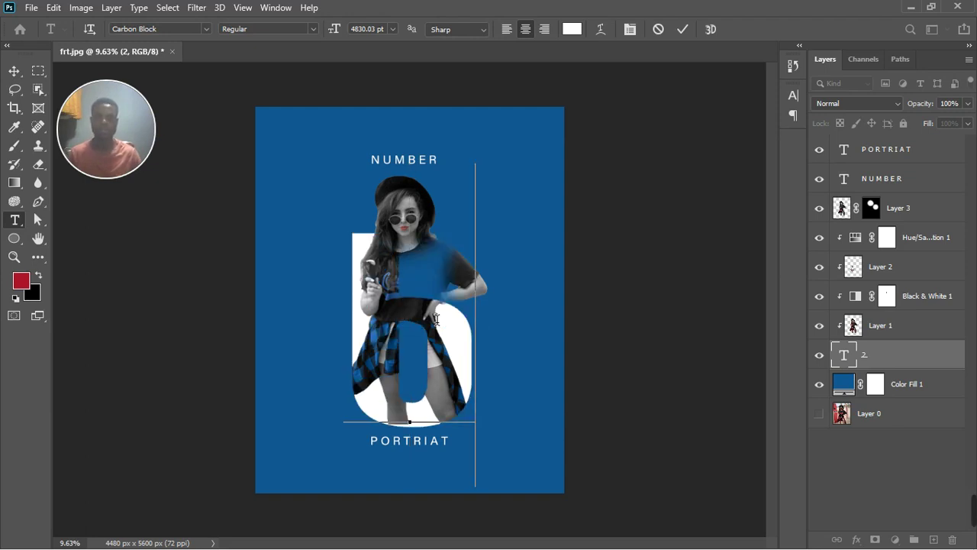
{"action": "key", "text": "BackSpace"}
{"action": "type", "text": "8"}
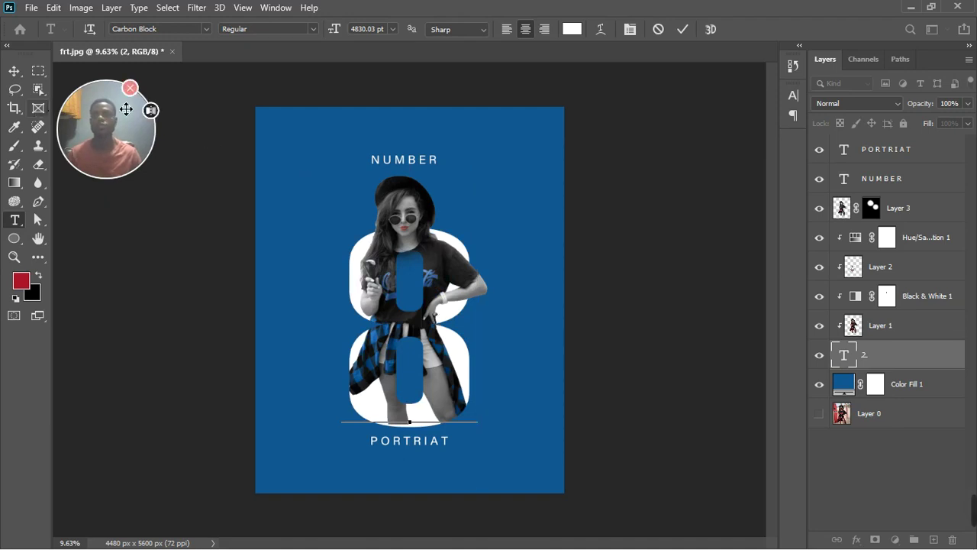
{"action": "left_click", "coordinate": [14, 71]}
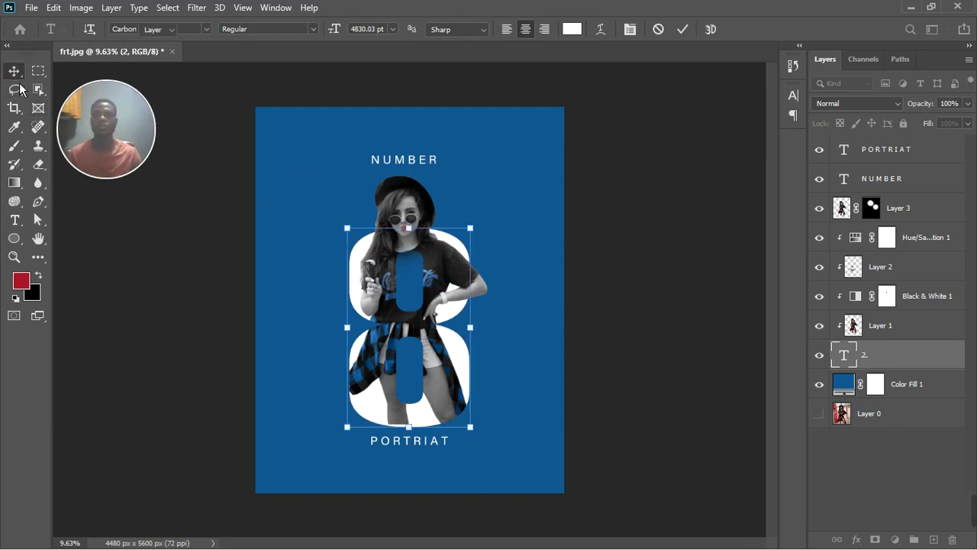